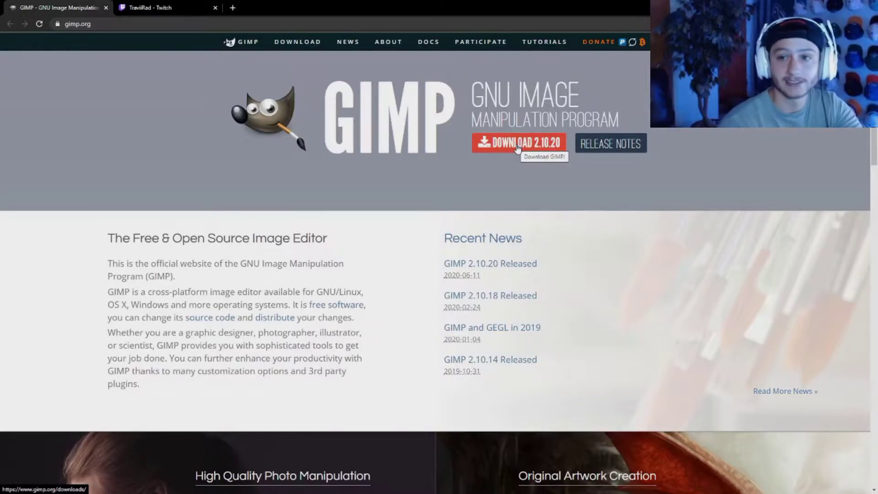
# Open the GIMP downloads page and download the GIMP 2.10.20 Windows installer directly.
pyautogui.click(503, 146)
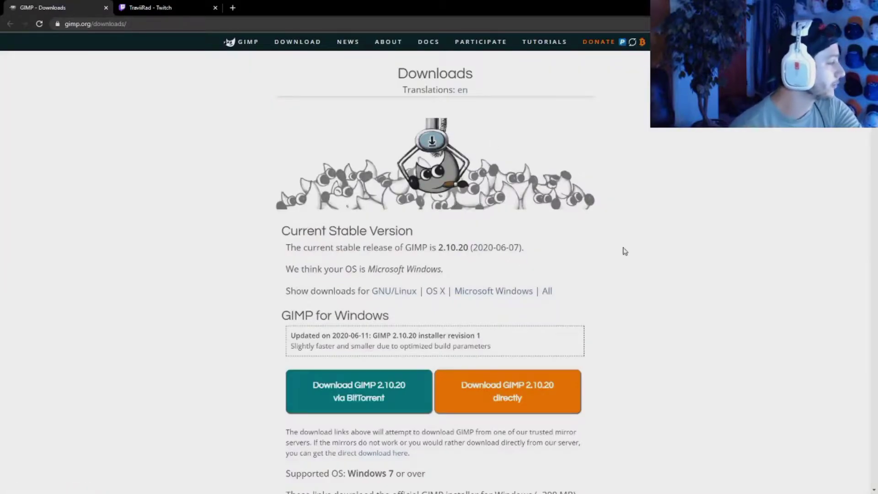
pyautogui.scroll(-2, 629, 259)
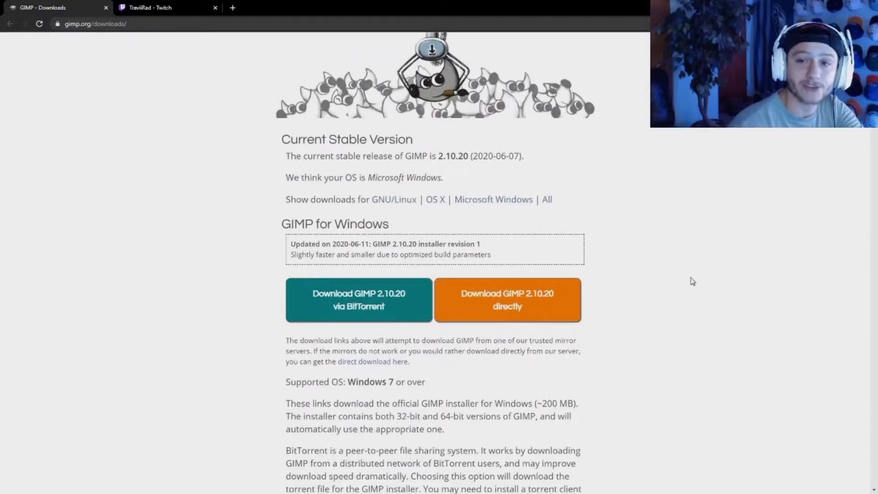
pyautogui.click(520, 315)
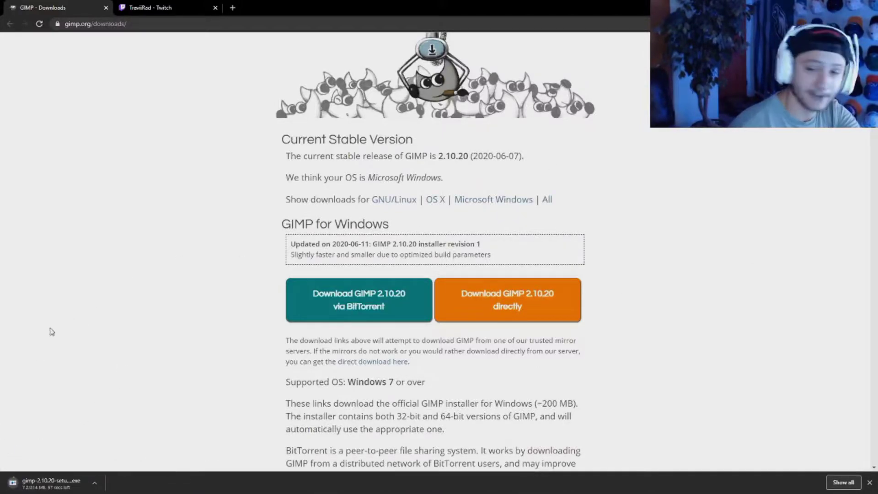
# Have the downloaded GIMP installer open when done and install GIMP with the default setup.
pyautogui.click(95, 483)
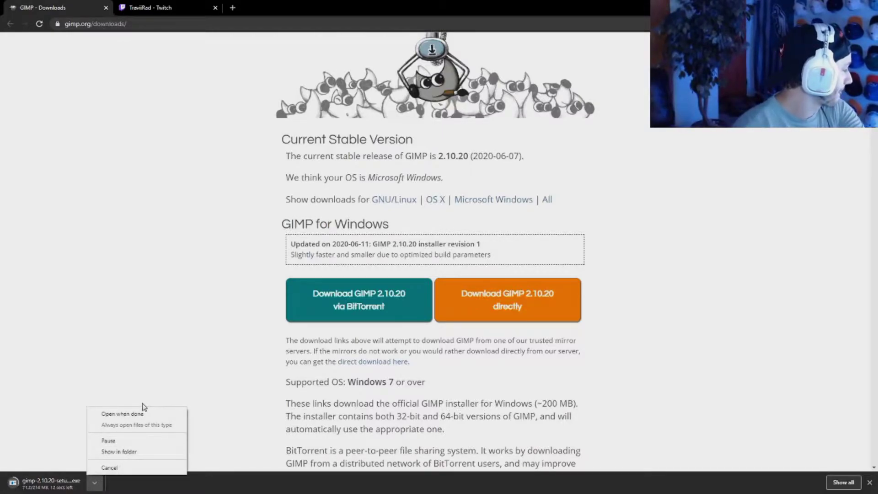
pyautogui.click(150, 414)
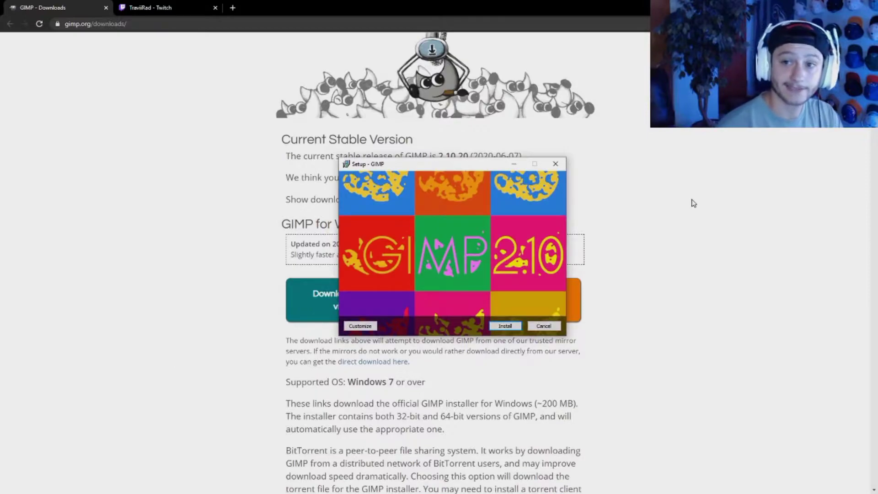
pyautogui.click(505, 326)
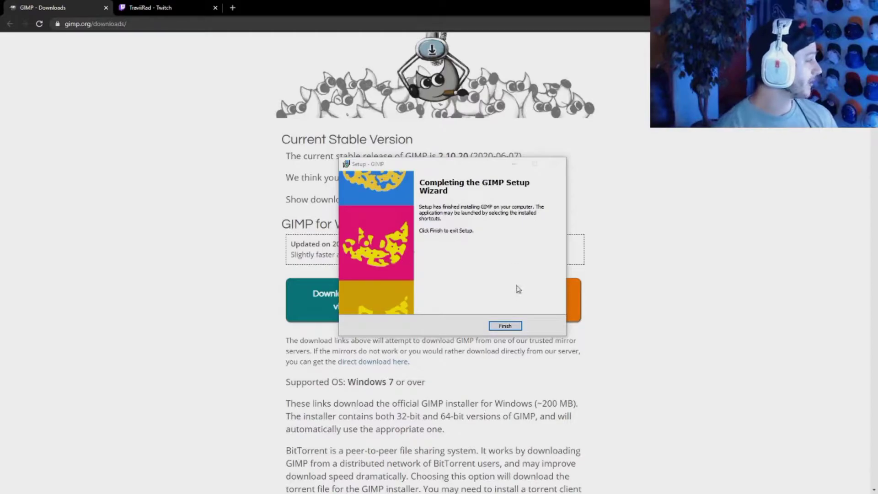
pyautogui.click(507, 326)
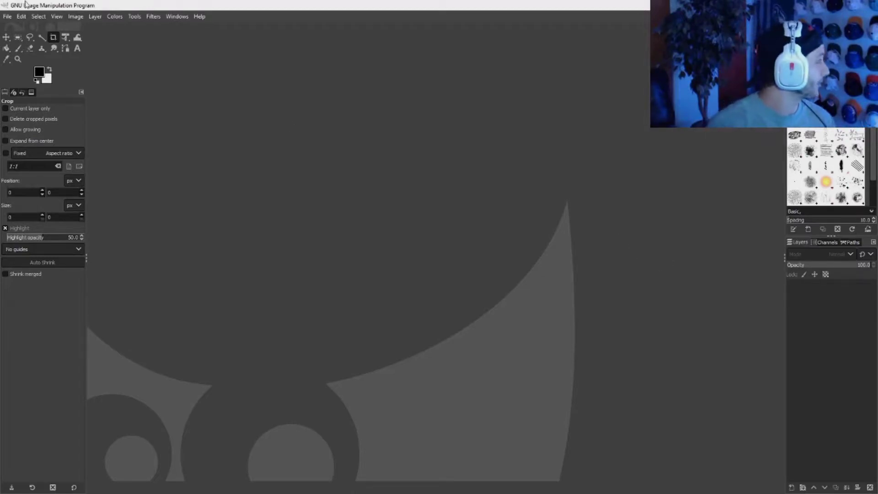
pyautogui.click(9, 16)
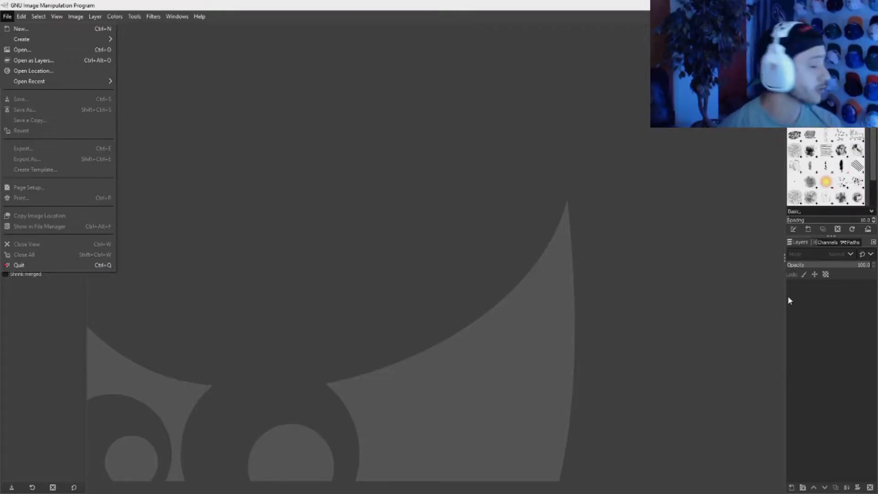
pyautogui.moveTo(199, 18)
pyautogui.click(239, 10)
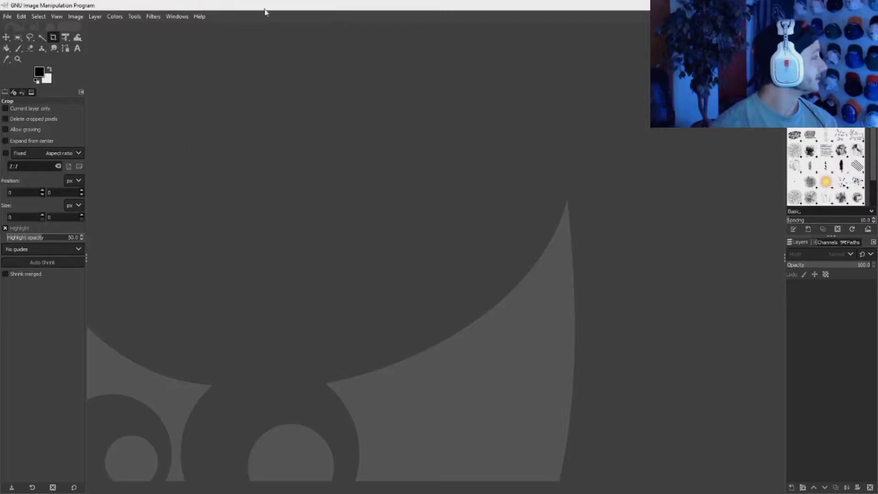
# Switch back to the browser and open the Loyalty Badges page in the Affiliate preferences of the Twitch Creator Dashboard.
pyautogui.hotkey('alt', 'Tab')
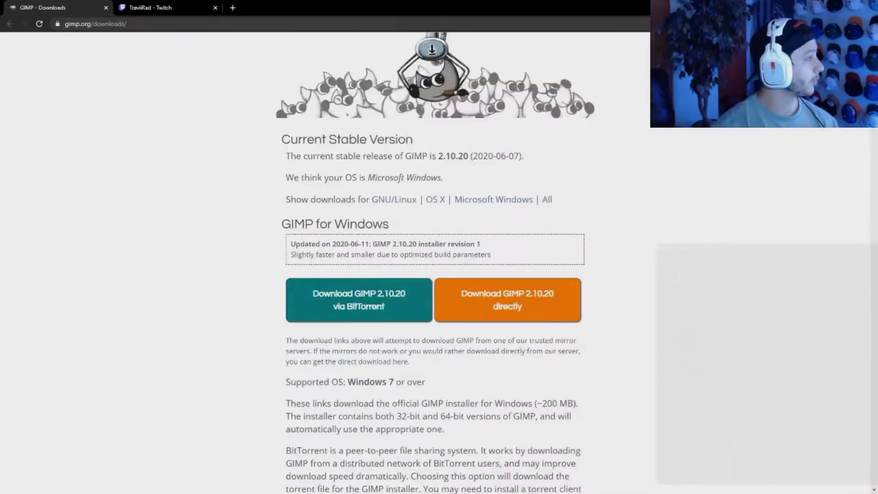
pyautogui.click(153, 7)
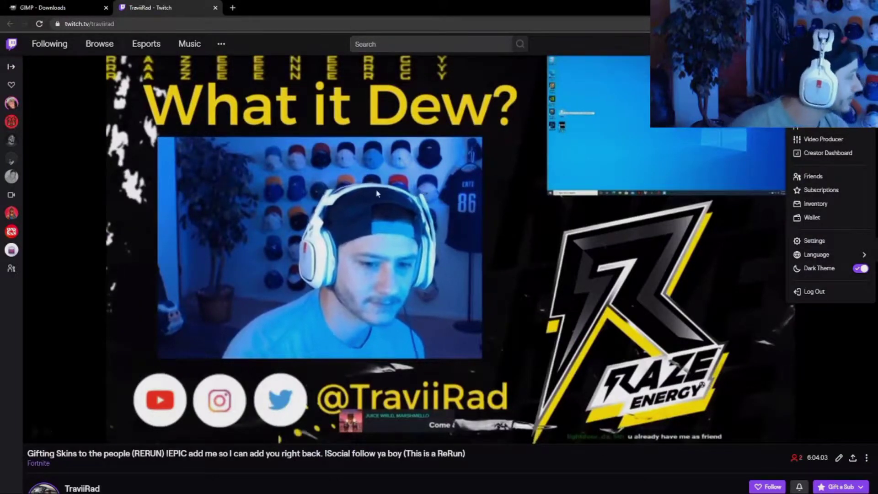
pyautogui.click(847, 154)
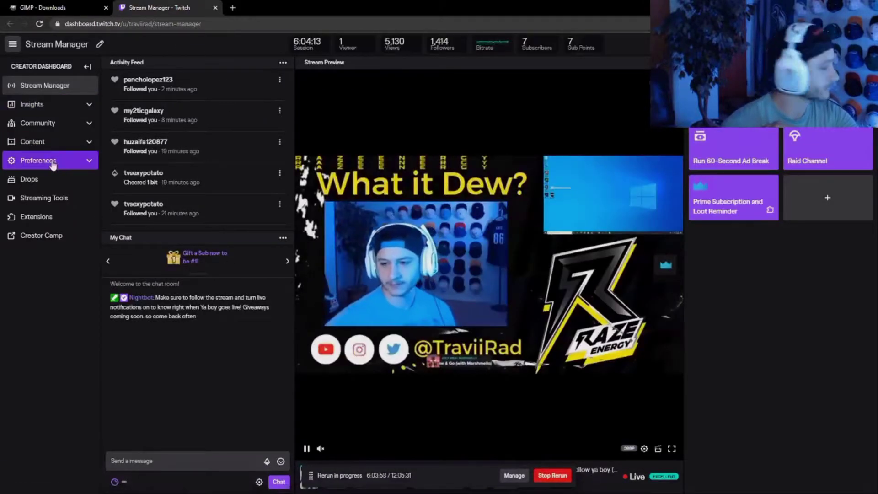
pyautogui.click(56, 163)
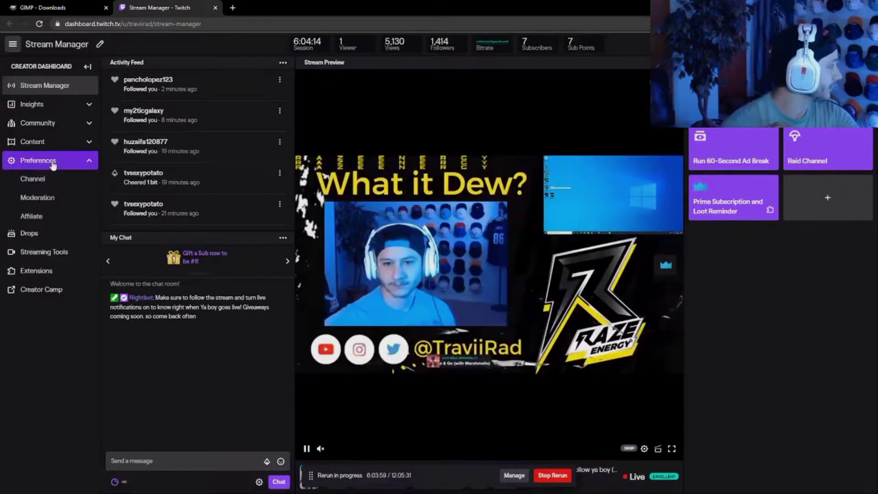
pyautogui.click(41, 217)
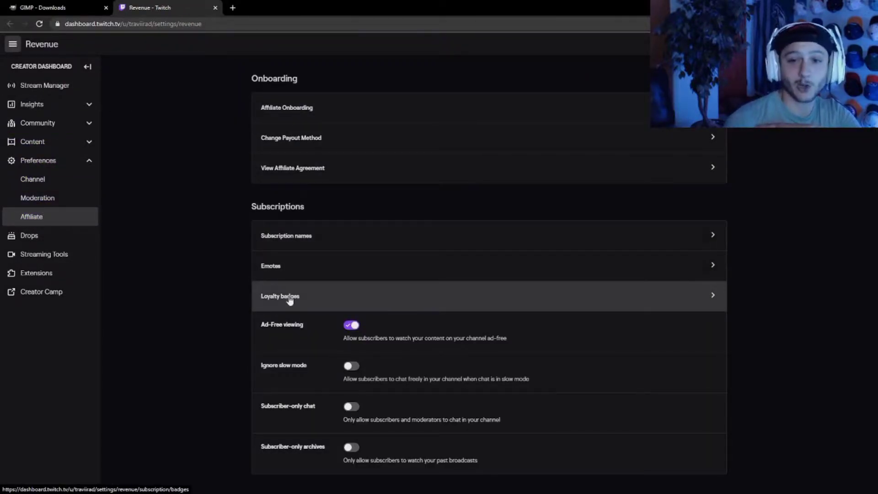
pyautogui.click(337, 294)
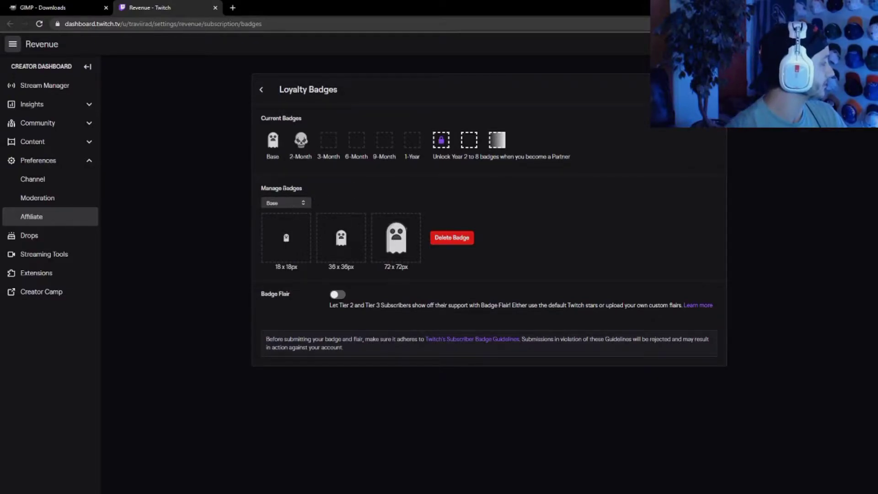
# Choose the 3-Month badge under Manage Badges to bring up its image upload slots.
pyautogui.click(293, 204)
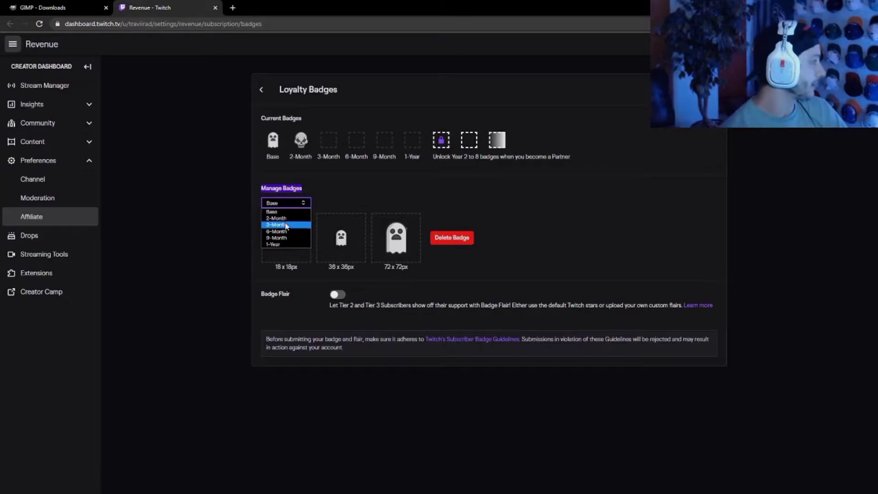
pyautogui.click(286, 225)
pyautogui.click(341, 202)
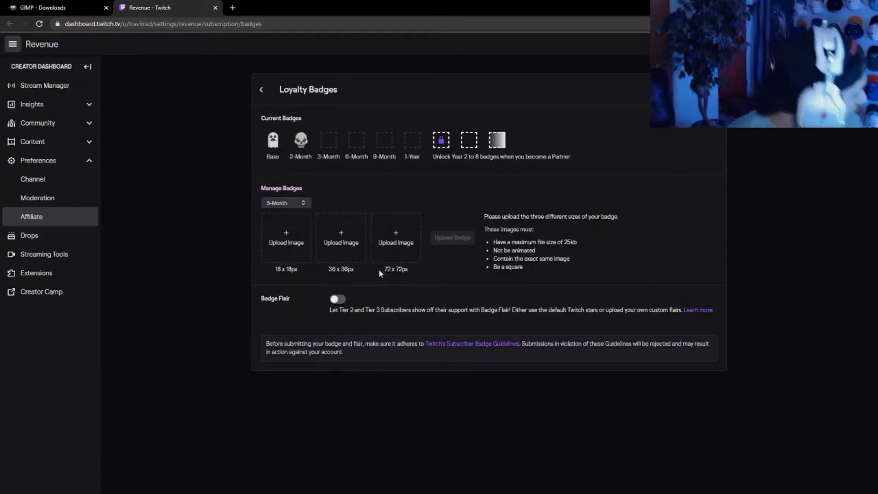
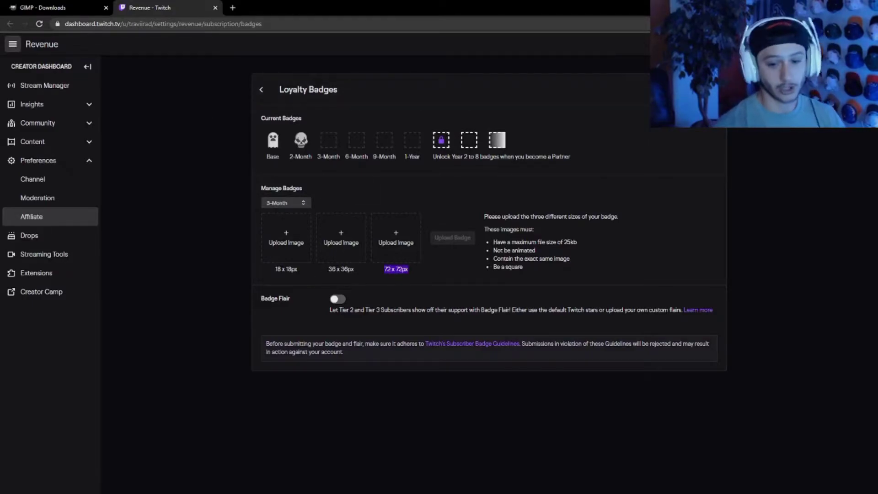
# Open the G2A image from the Halloween Panels folder in Photos, crop it tightly around the blue mask and save a copy.
pyautogui.hotkey('alt', 'Tab')
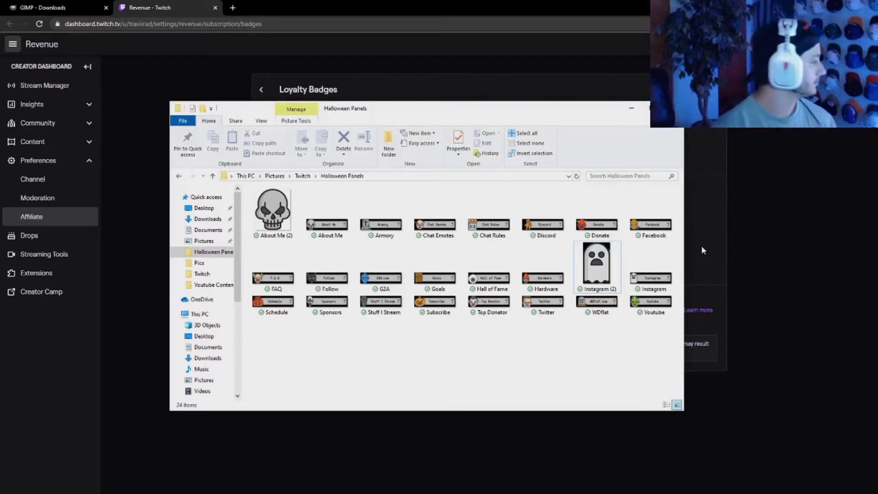
pyautogui.doubleClick(375, 289)
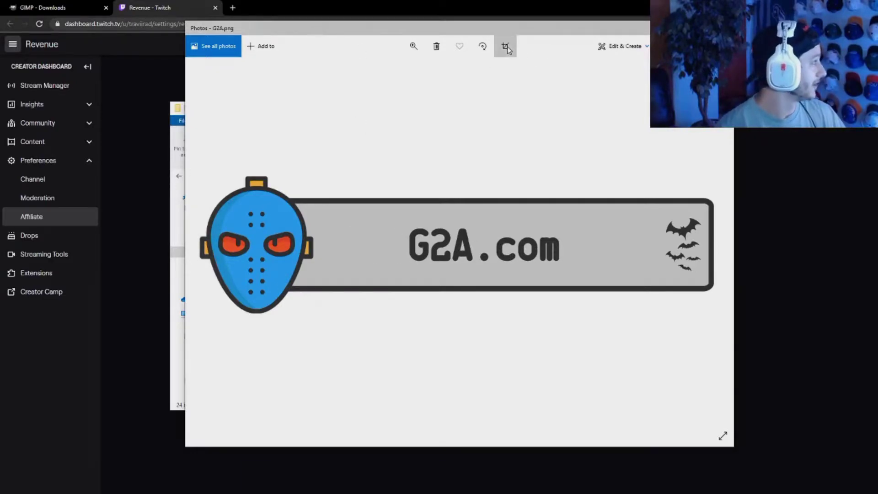
pyautogui.click(505, 47)
pyautogui.moveTo(583, 228); pyautogui.dragTo(287, 228)
pyautogui.moveTo(544, 224); pyautogui.dragTo(530, 227)
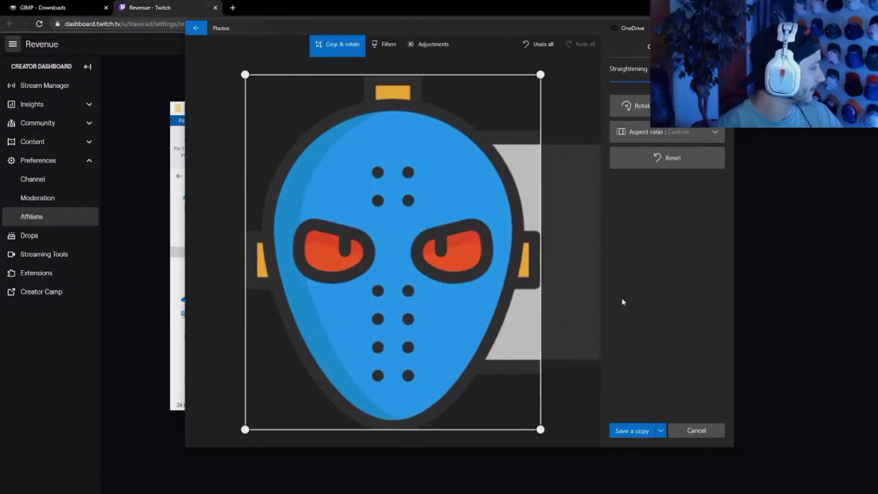
pyautogui.click(633, 433)
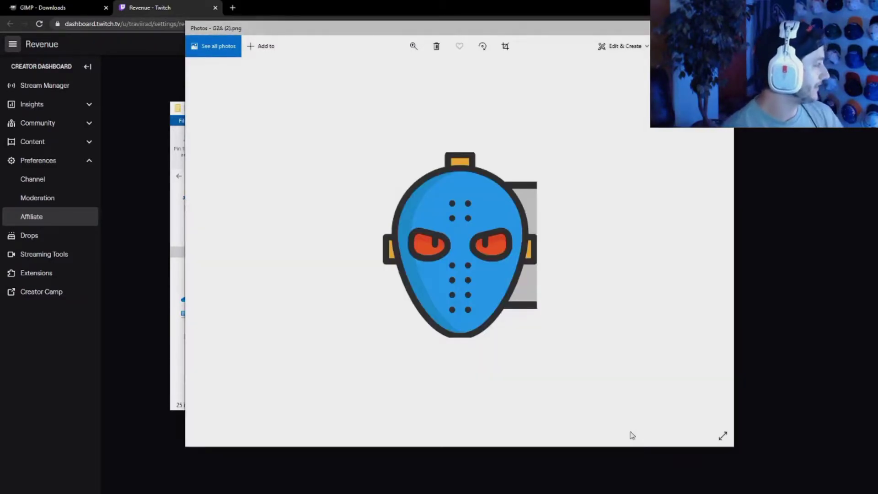
pyautogui.click(723, 28)
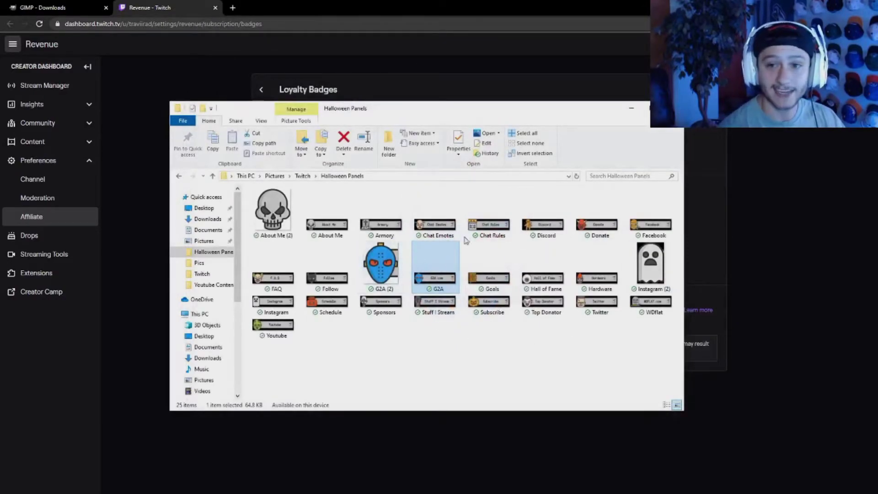
# Open the cropped image G2A (2) from the Halloween Panels folder in Paint 3D.
pyautogui.moveTo(432, 284)
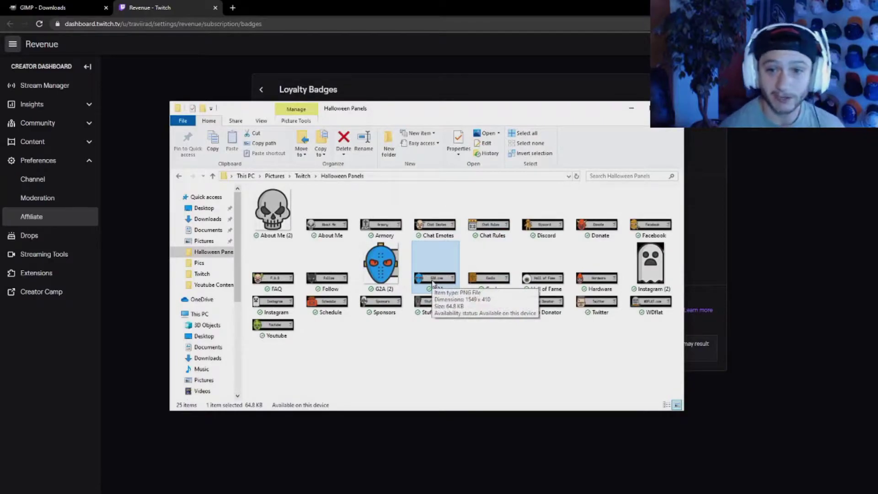
pyautogui.rightClick(390, 270)
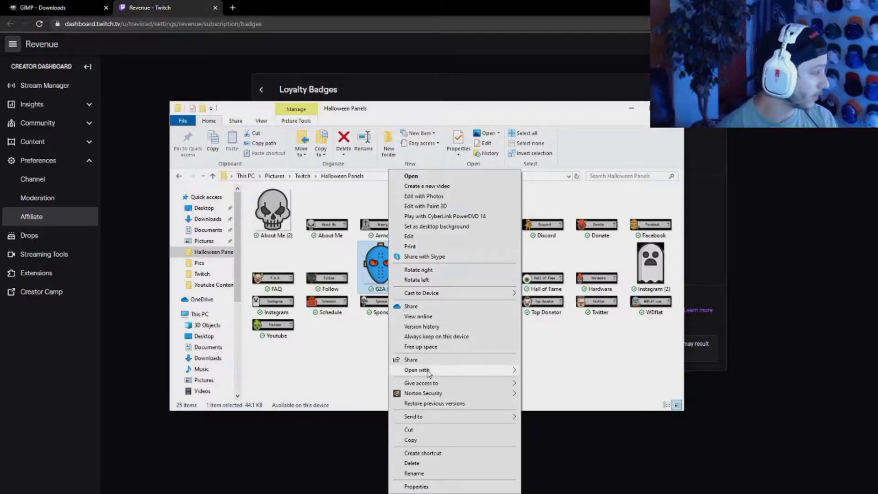
pyautogui.moveTo(430, 371)
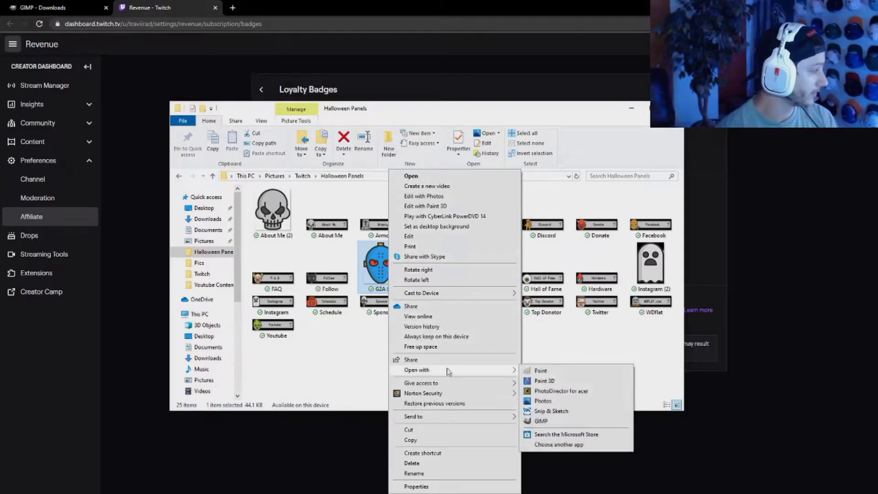
pyautogui.click(562, 383)
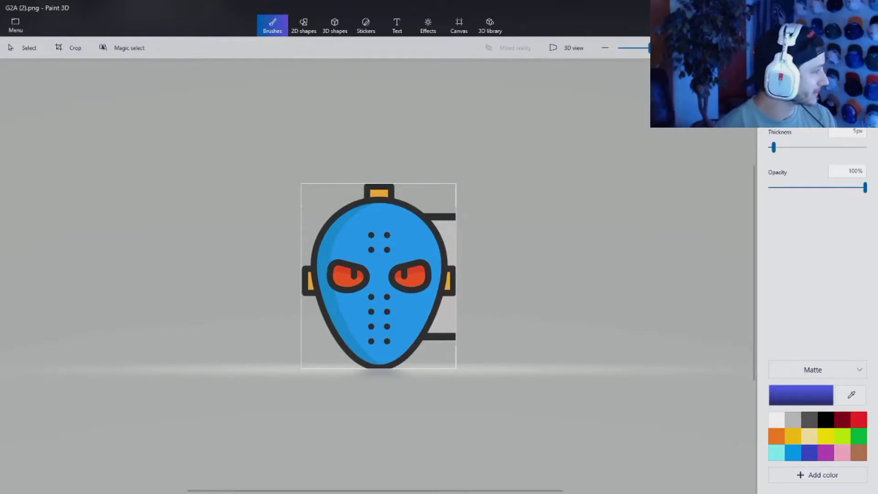
# Erase the upper part of the leftover grey banner beside the mask with a 25 px eraser.
pyautogui.moveTo(773, 147); pyautogui.dragTo(781, 147)
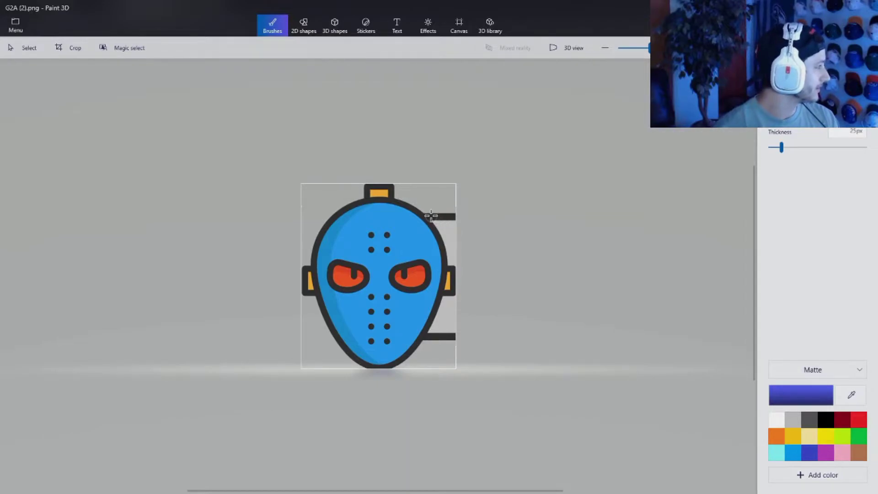
pyautogui.scroll(5, 440, 222)
pyautogui.moveTo(526, 184)
pyautogui.mouseDown()
pyautogui.moveTo(514, 176)
pyautogui.moveTo(563, 230)
pyautogui.moveTo(581, 316)
pyautogui.mouseUp()
pyautogui.moveTo(582, 269)
pyautogui.mouseDown()
pyautogui.moveTo(563, 167)
pyautogui.moveTo(556, 163)
pyautogui.moveTo(558, 197)
pyautogui.moveTo(544, 175)
pyautogui.moveTo(563, 193)
pyautogui.moveTo(586, 162)
pyautogui.moveTo(592, 277)
pyautogui.moveTo(586, 195)
pyautogui.mouseUp()
pyautogui.scroll(-3, 604, 324)
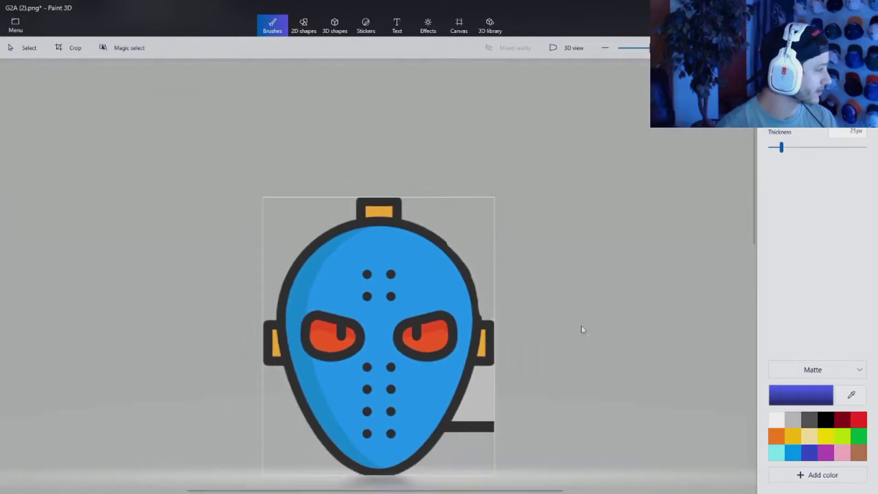
# Erase the remaining lower piece of the grey banner and its dark border along the mask's lower right edge.
pyautogui.scroll(3, 478, 445)
pyautogui.moveTo(496, 435)
pyautogui.mouseDown()
pyautogui.moveTo(550, 308)
pyautogui.moveTo(573, 304)
pyautogui.moveTo(550, 304)
pyautogui.moveTo(570, 312)
pyautogui.moveTo(575, 394)
pyautogui.moveTo(561, 403)
pyautogui.moveTo(565, 352)
pyautogui.moveTo(538, 415)
pyautogui.moveTo(545, 383)
pyautogui.moveTo(493, 432)
pyautogui.moveTo(518, 389)
pyautogui.mouseUp()
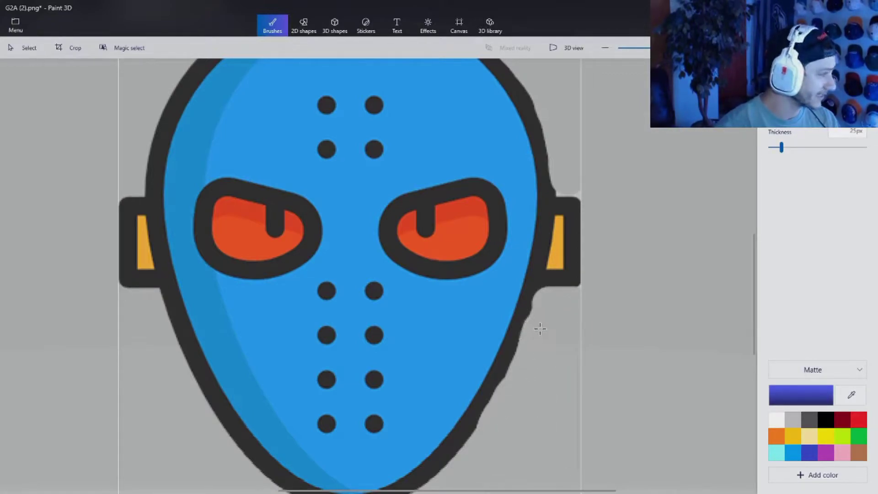
pyautogui.scroll(3, 581, 354)
pyautogui.scroll(-5, 580, 359)
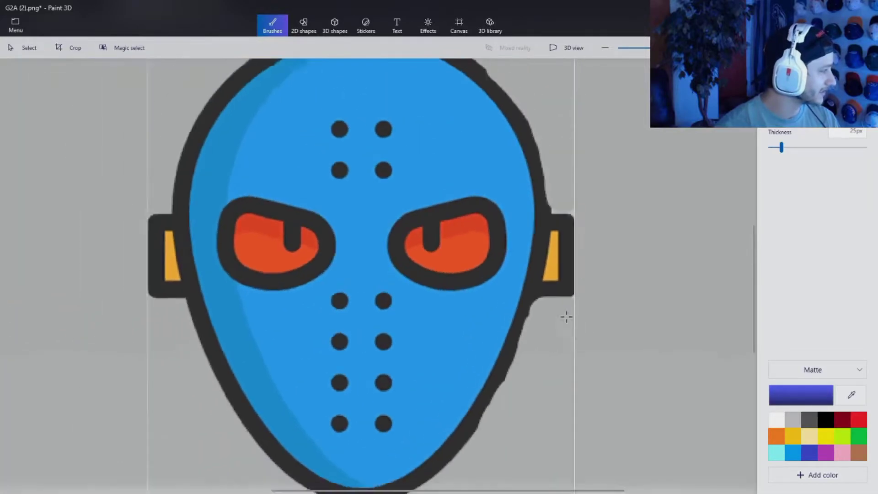
pyautogui.scroll(3, 485, 262)
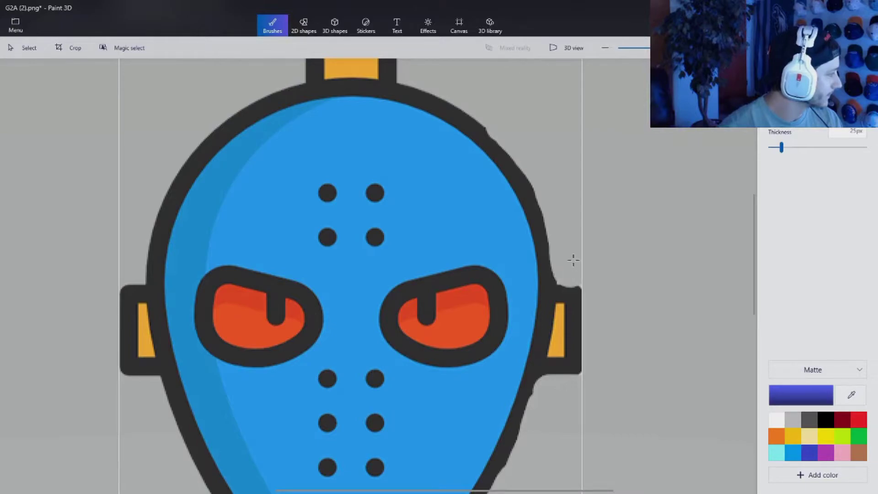
pyautogui.scroll(-5, 608, 240)
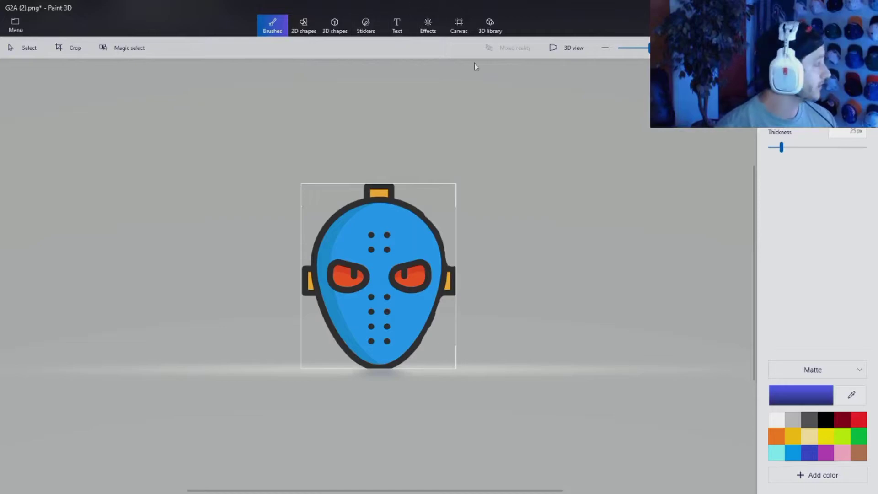
# Make sure the canvas is set to transparent and cut the mask out of the image with Magic select.
pyautogui.click(459, 28)
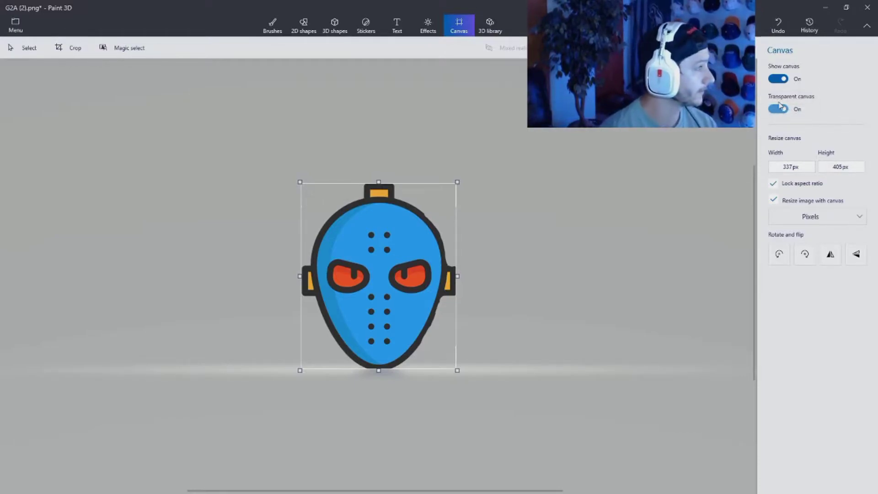
pyautogui.click(126, 51)
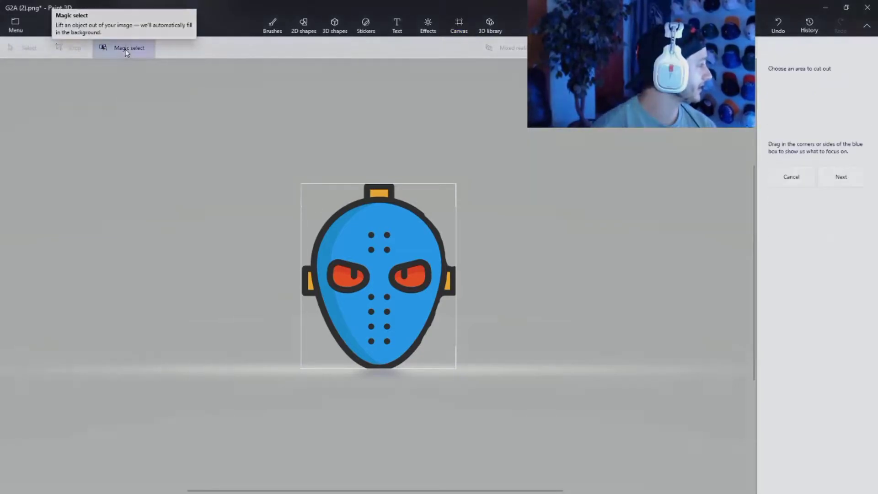
pyautogui.click(839, 177)
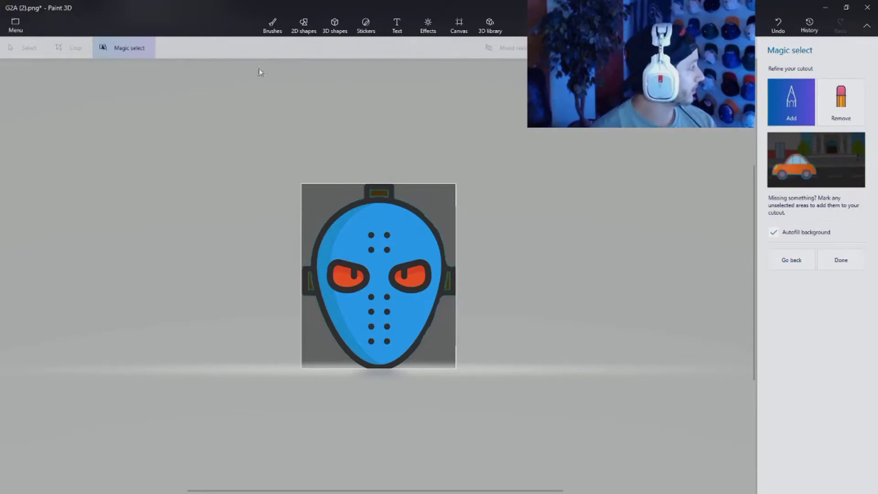
pyautogui.click(858, 271)
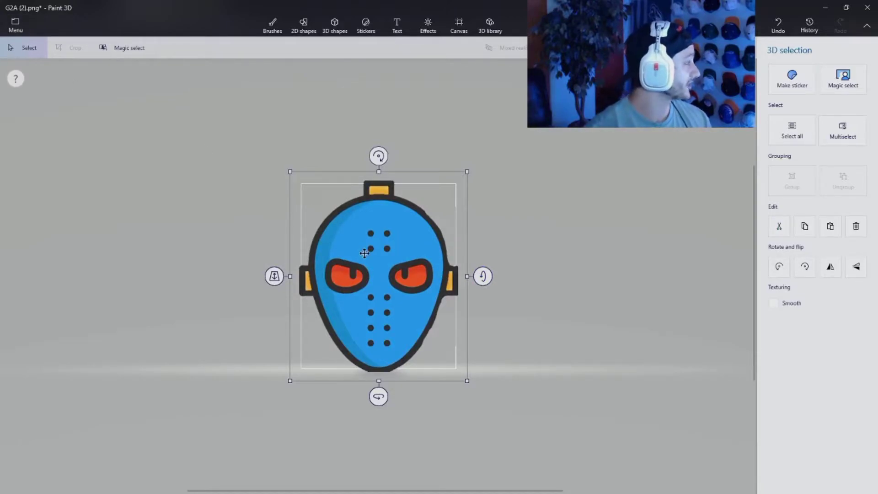
# Move the mask cutout off the canvas and erase the leftover background fill with a 200 px eraser.
pyautogui.moveTo(376, 276); pyautogui.dragTo(603, 280)
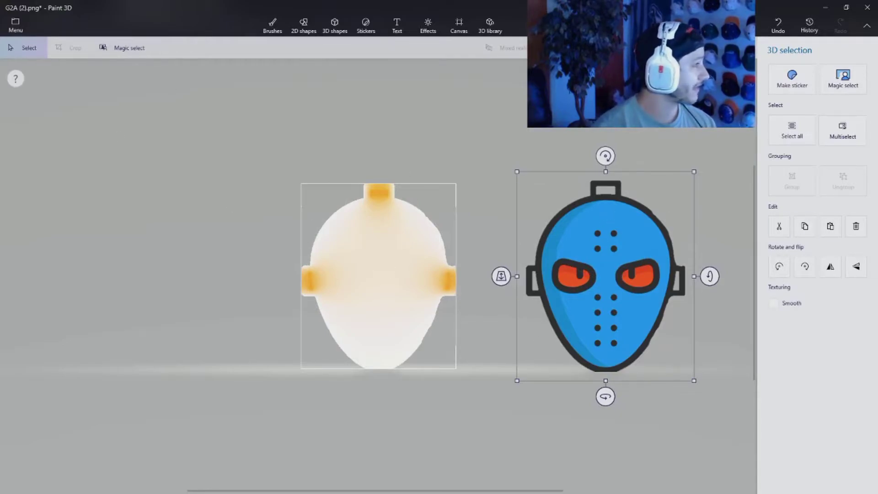
pyautogui.click(273, 27)
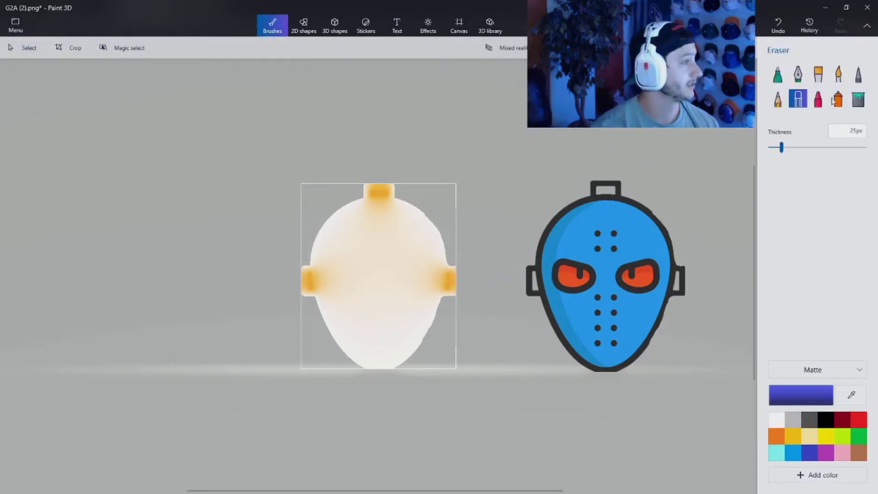
pyautogui.moveTo(791, 151); pyautogui.dragTo(865, 147)
pyautogui.moveTo(447, 308)
pyautogui.mouseDown()
pyautogui.moveTo(419, 240)
pyautogui.moveTo(361, 274)
pyautogui.moveTo(308, 259)
pyautogui.mouseUp()
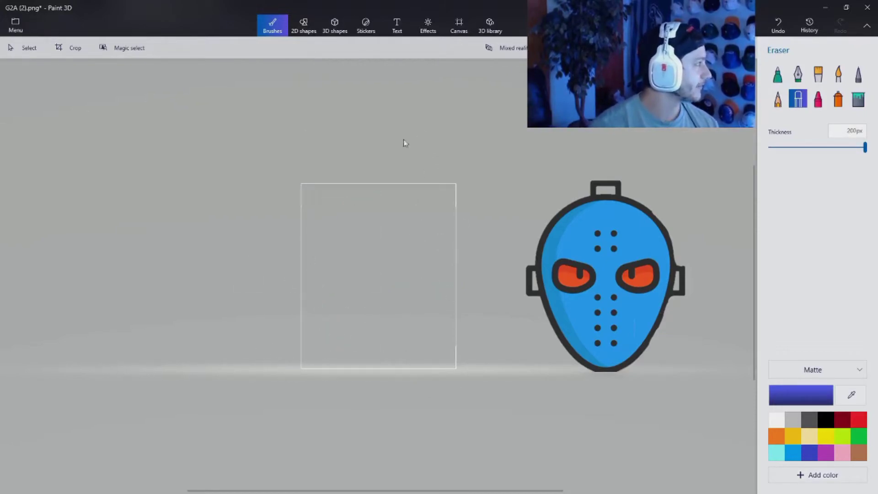
# Move the mask cutout back onto the canvas and shrink its width and height slightly to fit the canvas edges.
pyautogui.click(29, 58)
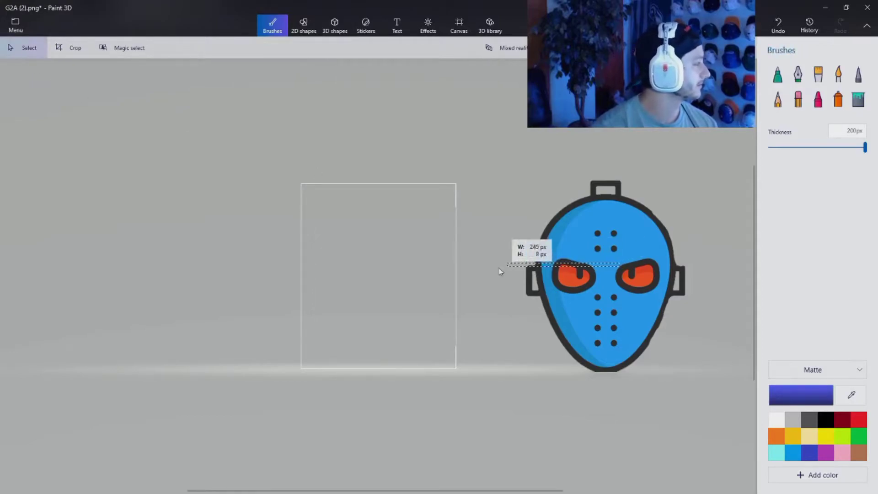
pyautogui.click(613, 254)
pyautogui.moveTo(613, 254); pyautogui.dragTo(385, 265)
pyautogui.click(468, 278)
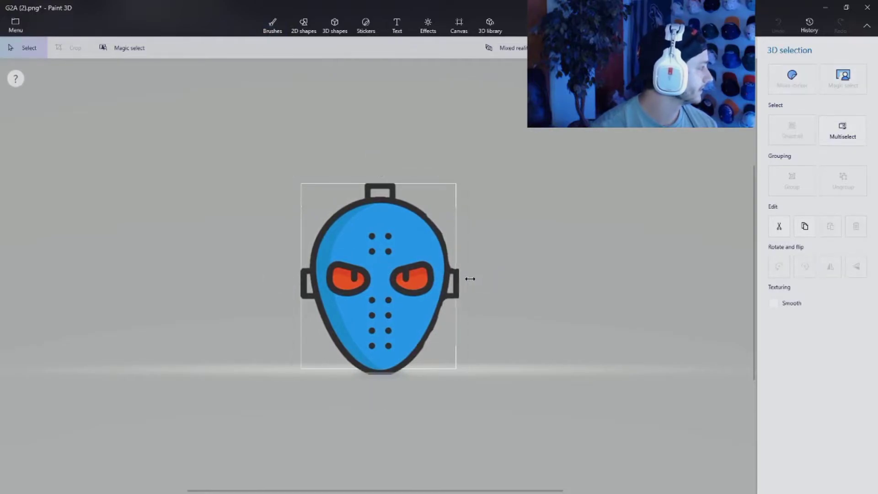
pyautogui.click(419, 302)
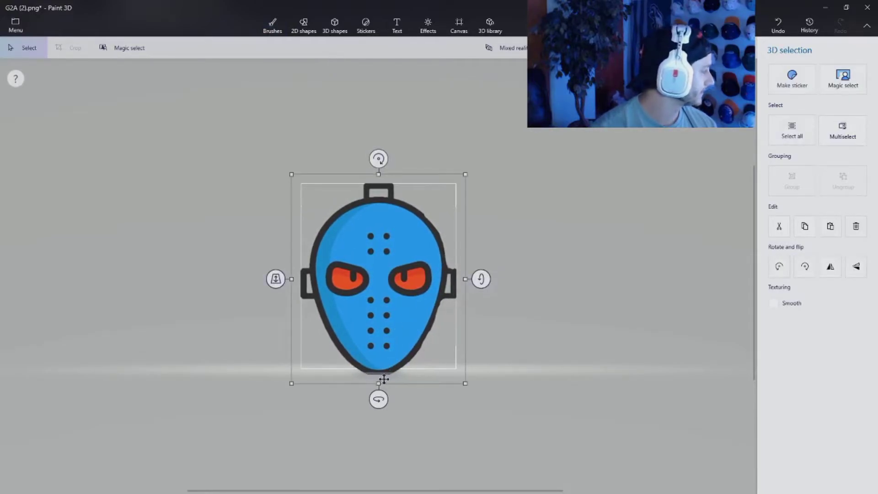
pyautogui.moveTo(379, 382); pyautogui.dragTo(380, 375)
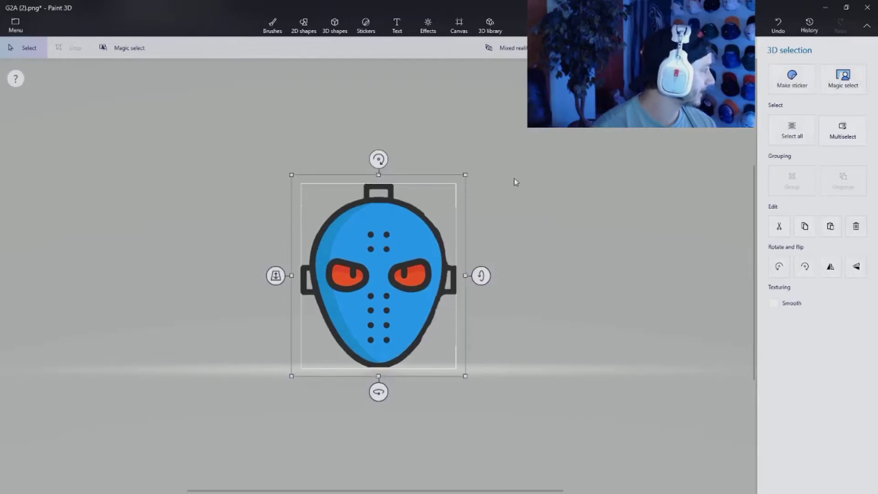
pyautogui.press('b')
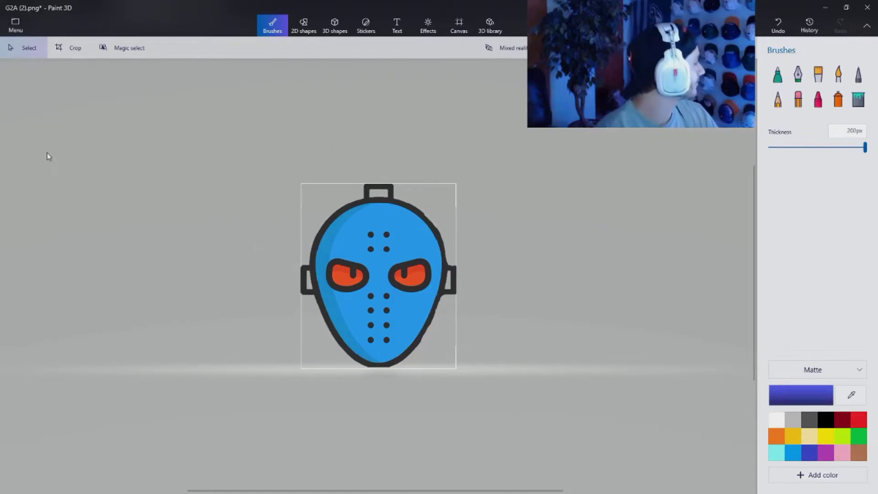
# Save the mask as a PNG image with transparency, named maskbadge, in the Twitch folder on the My Passport drive.
pyautogui.click(16, 25)
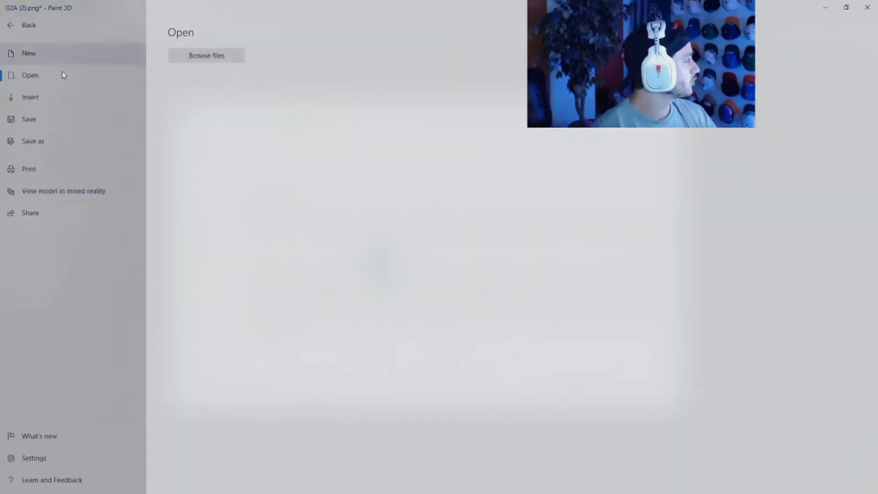
pyautogui.click(41, 141)
pyautogui.click(191, 87)
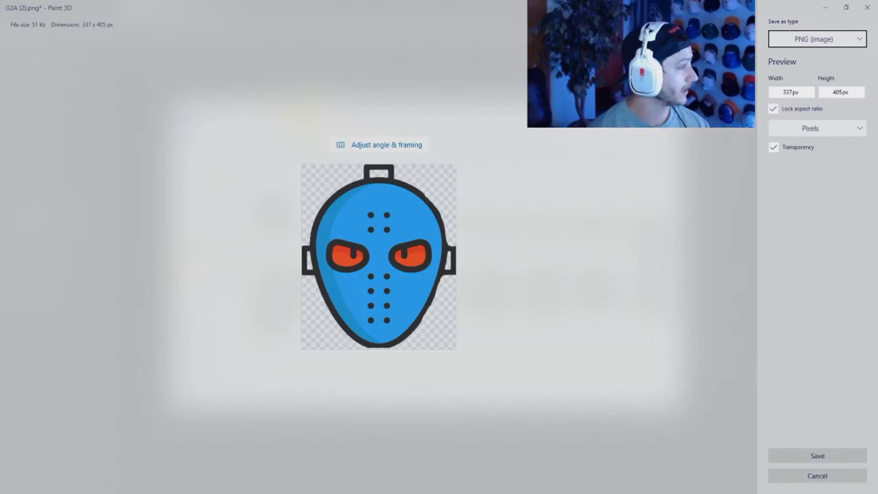
pyautogui.click(839, 456)
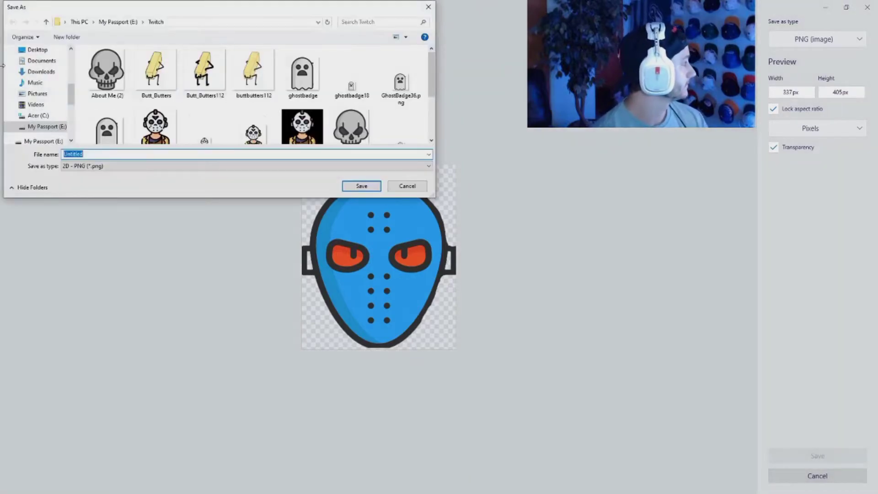
pyautogui.scroll(-2, 237, 87)
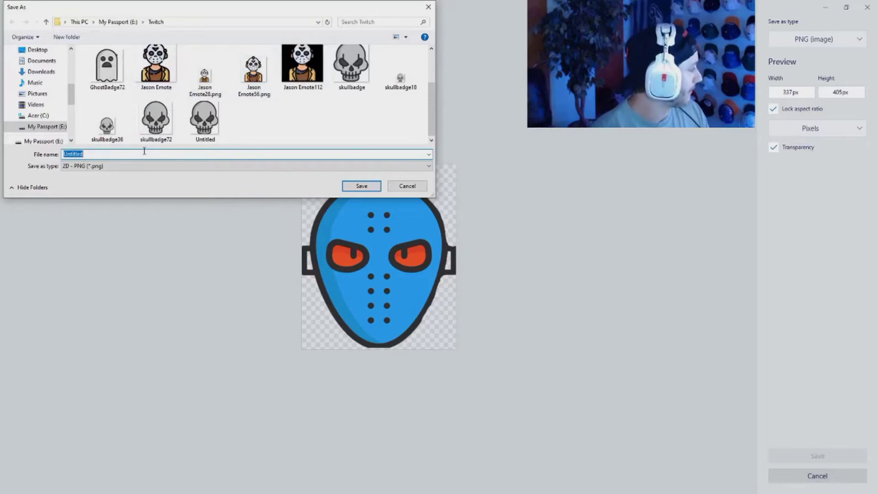
pyautogui.write('maskbadge')
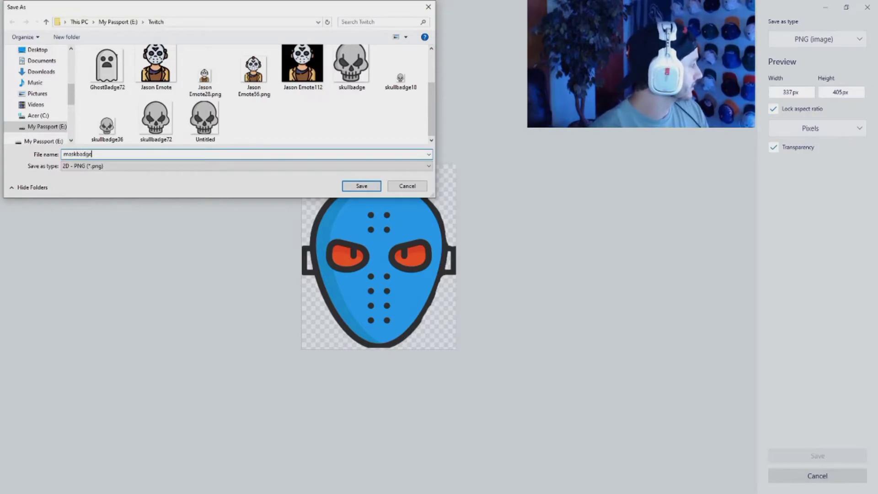
pyautogui.click(361, 186)
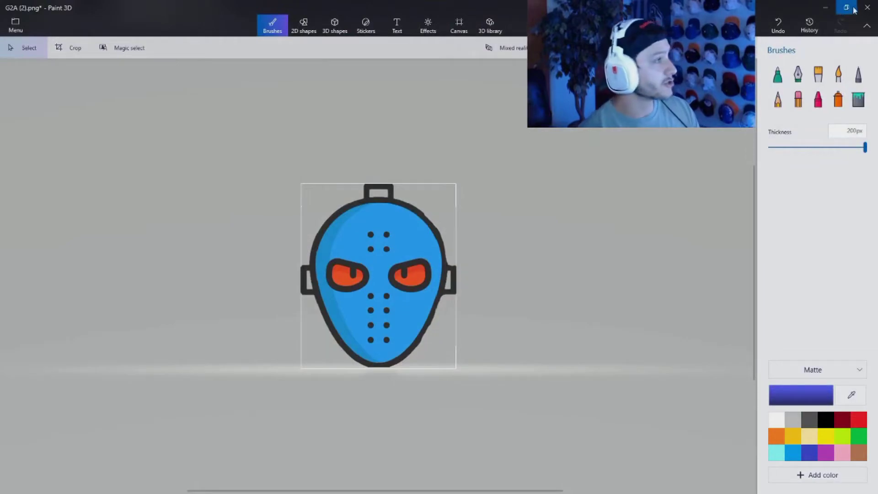
# Close Paint 3D without saving changes to G2A (2), view the Twitch folder in File Explorer and return to the Loyalty Badges page.
pyautogui.click(867, 8)
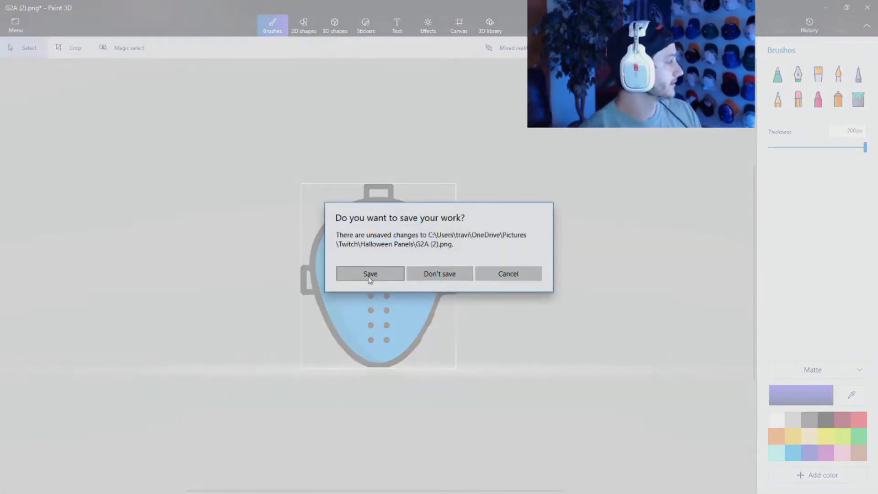
pyautogui.click(435, 275)
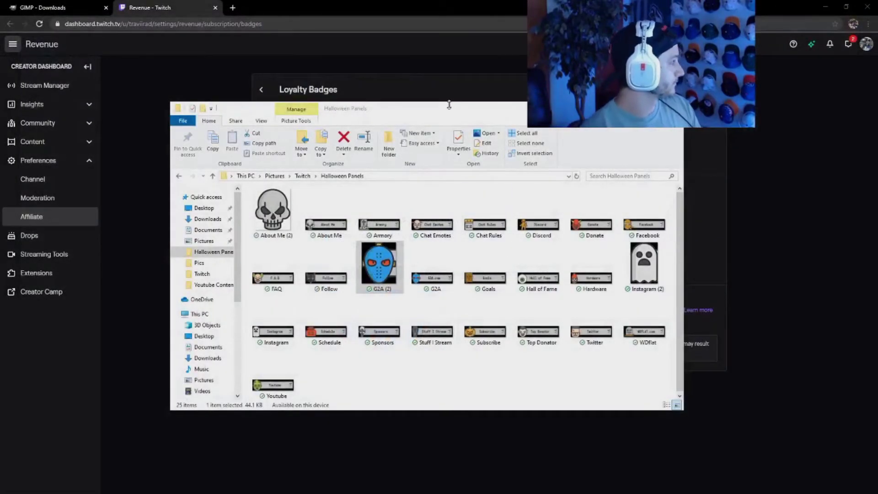
pyautogui.moveTo(448, 110); pyautogui.dragTo(464, 110)
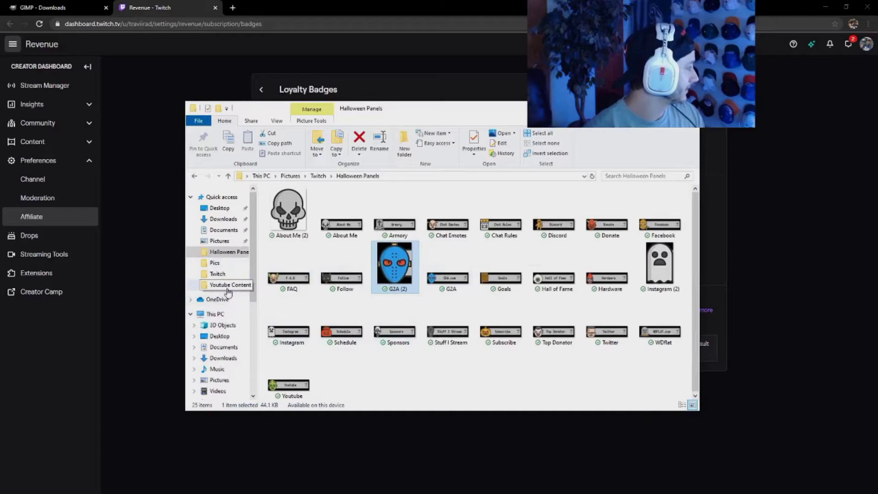
pyautogui.click(218, 274)
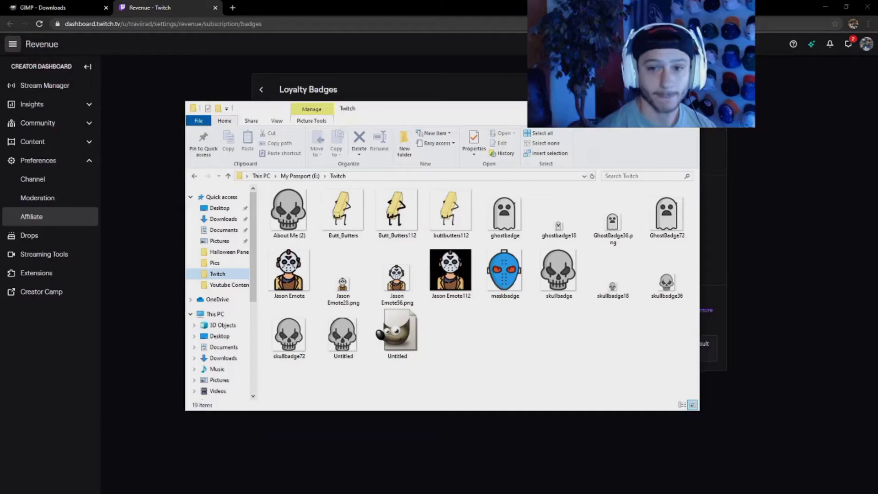
pyautogui.click(182, 95)
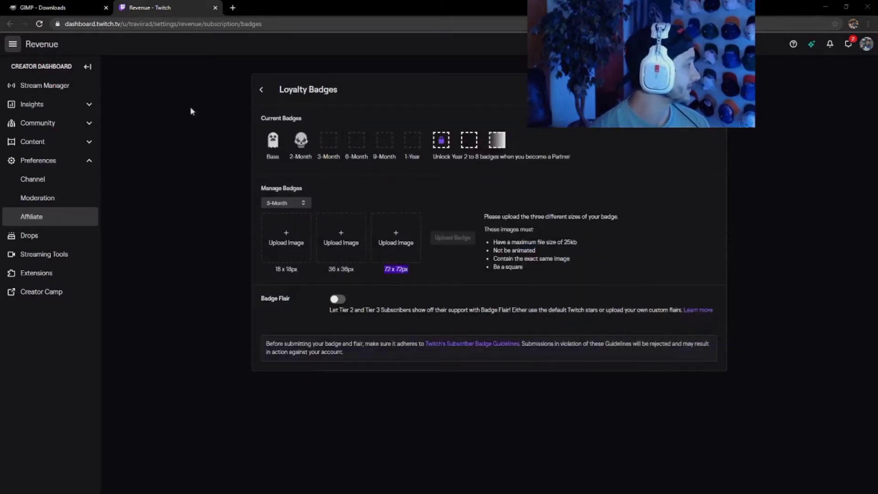
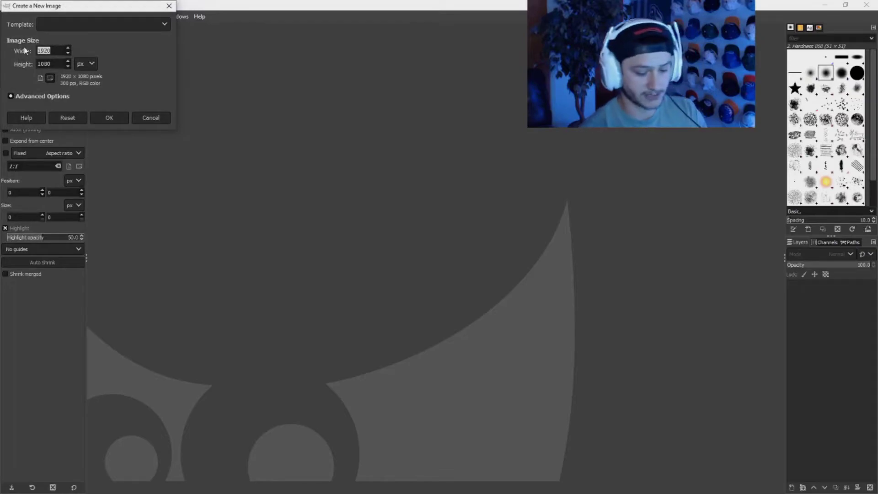
# Create a new 72 × 72 px image in GIMP.
pyautogui.write('72')
pyautogui.press('Tab')
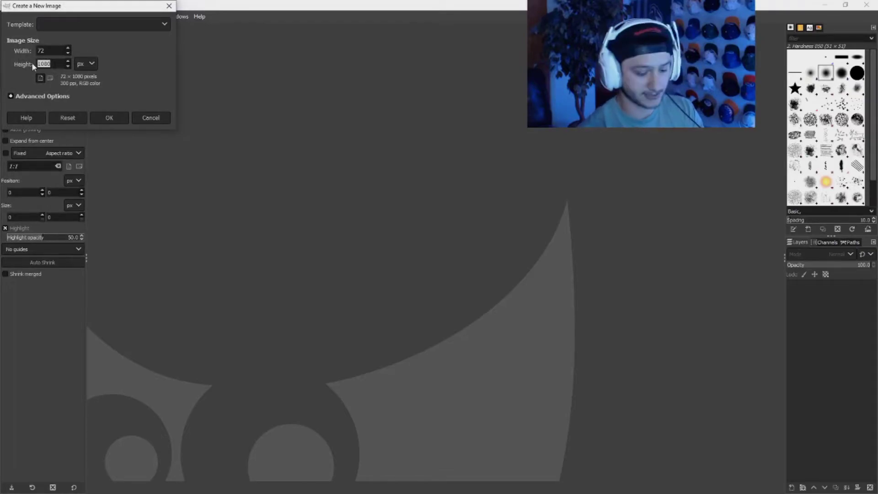
pyautogui.write('72')
pyautogui.click(114, 119)
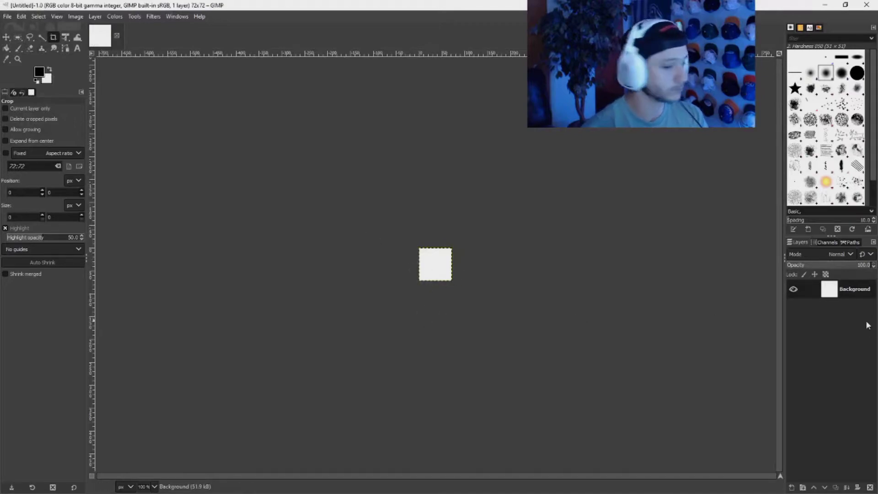
# Add maskbadge from the Twitch folder as a layer in the new image and delete the Background layer.
pyautogui.hotkey('alt', 'Tab')
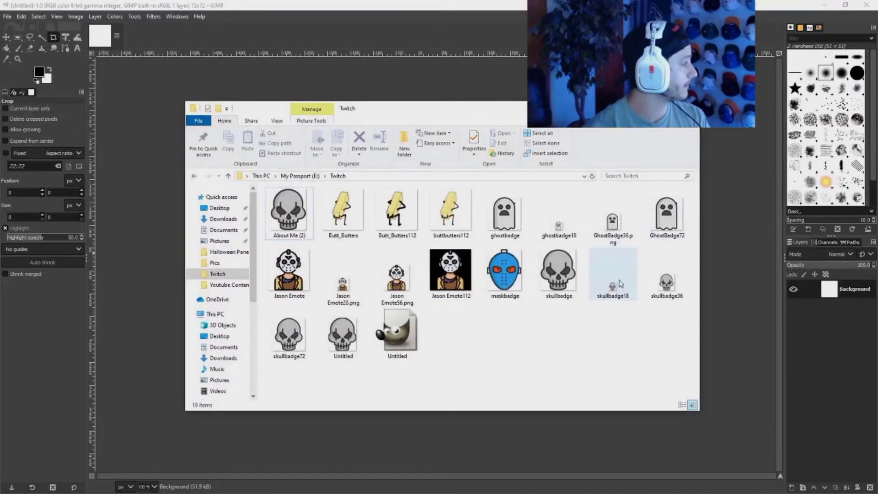
pyautogui.moveTo(512, 283); pyautogui.dragTo(508, 86)
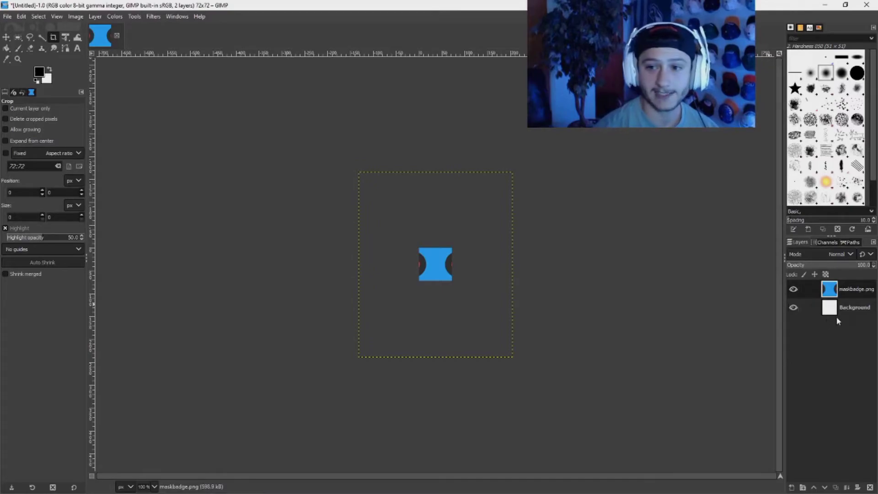
pyautogui.rightClick(852, 314)
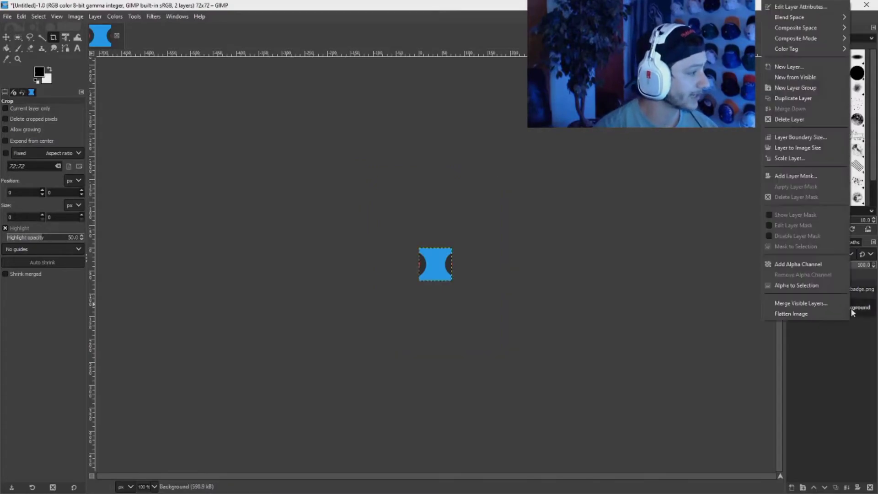
pyautogui.click(784, 122)
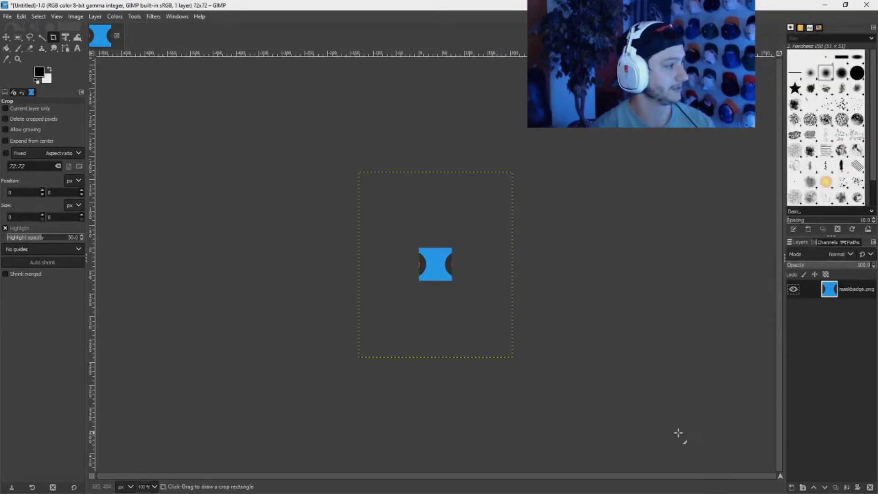
# Scale the maskbadge.png layer to 72 × 72 px.
pyautogui.rightClick(850, 291)
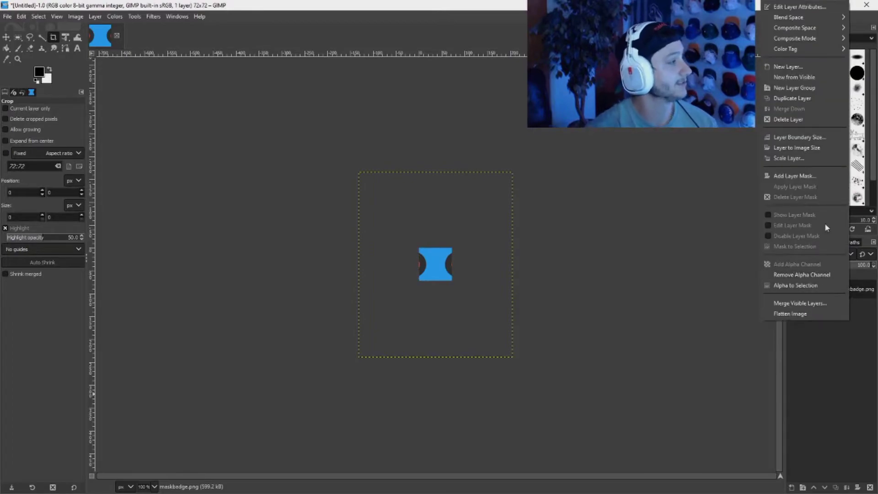
pyautogui.click(798, 158)
pyautogui.write('72')
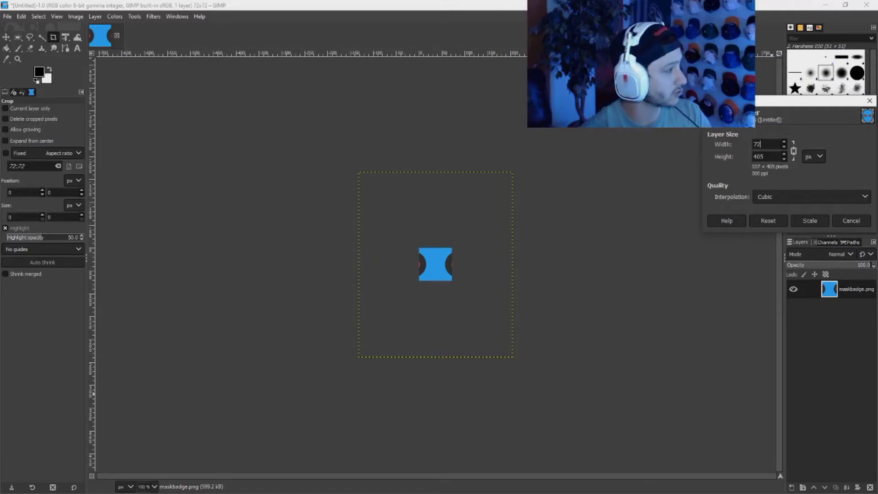
pyautogui.press('Tab')
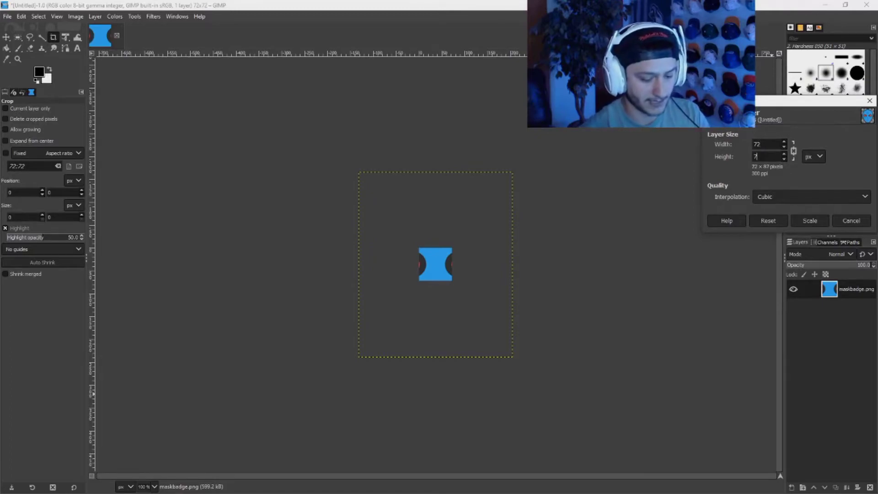
pyautogui.click(812, 224)
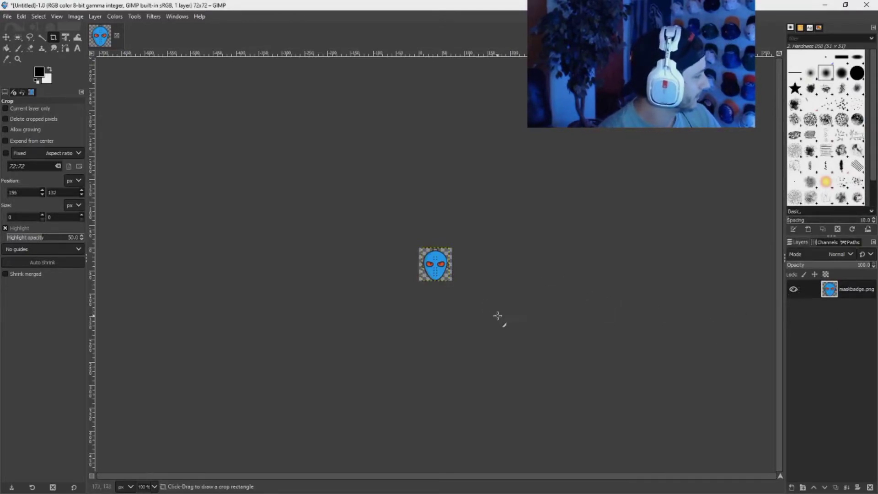
# Export the 72 × 72 px image as maskbadge72.png to the Twitch folder on My Passport (E:).
pyautogui.click(8, 17)
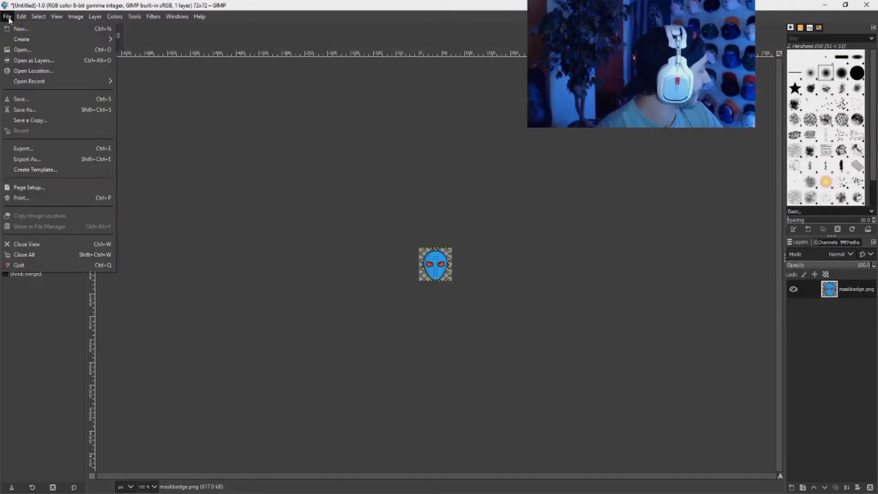
pyautogui.click(21, 146)
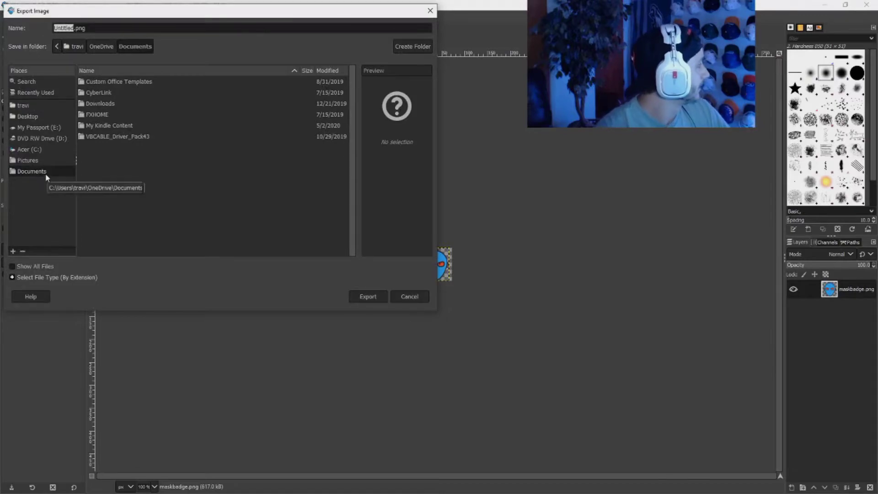
pyautogui.click(35, 127)
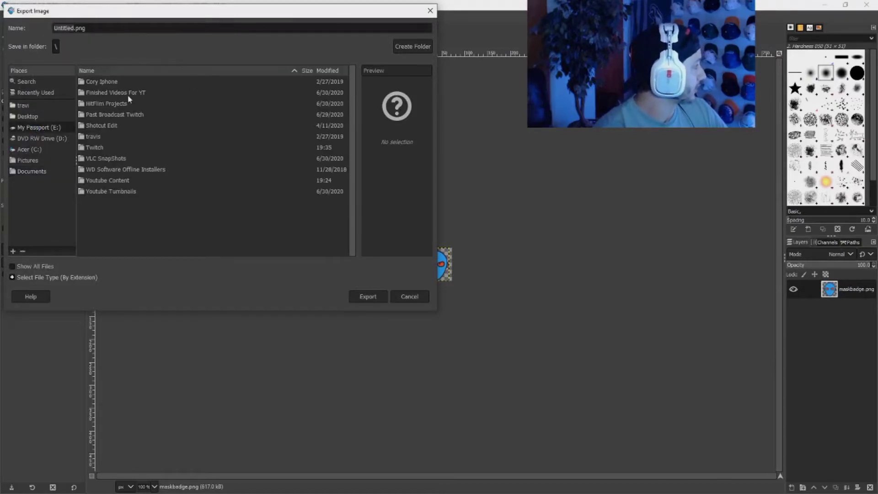
pyautogui.doubleClick(100, 147)
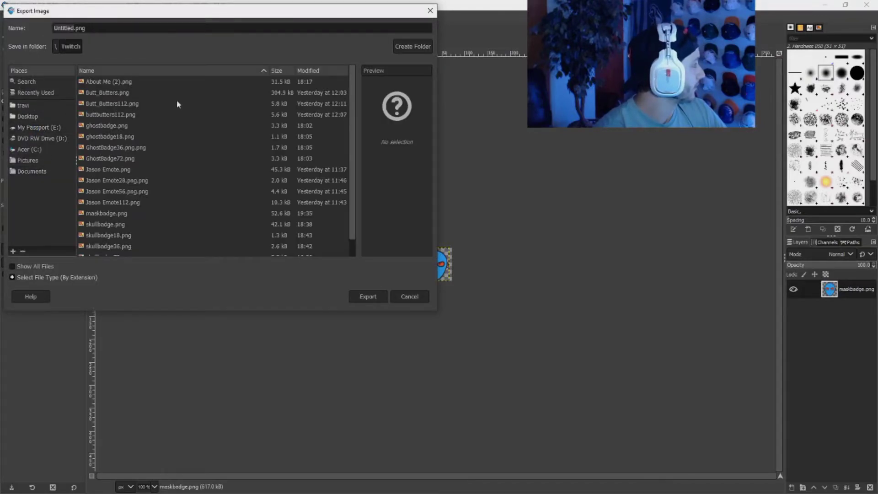
pyautogui.scroll(-5, 122, 164)
pyautogui.write('mask')
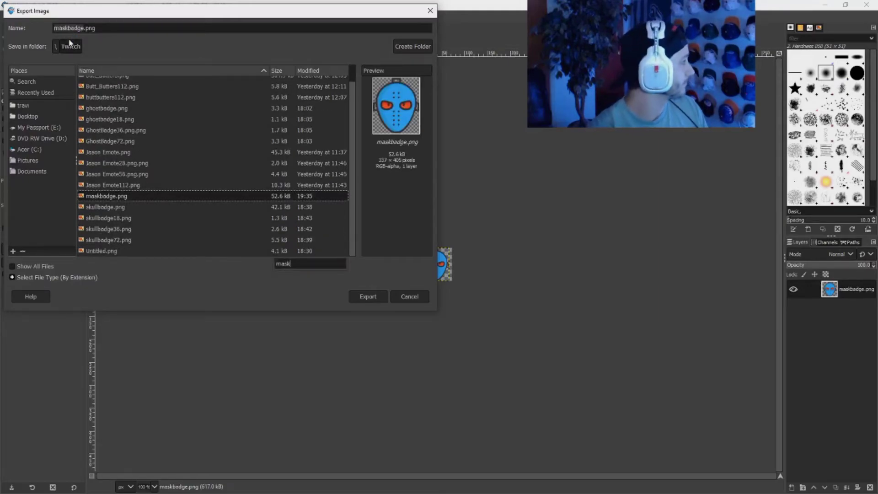
pyautogui.click(84, 29)
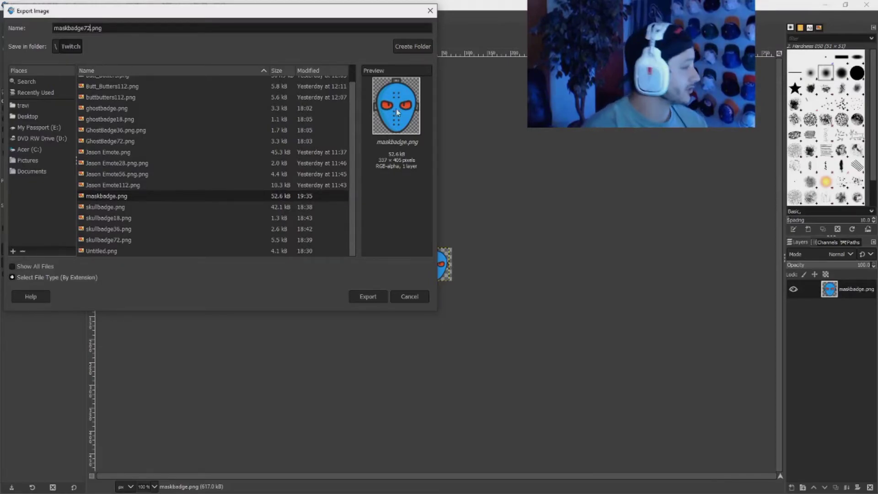
pyautogui.click(374, 299)
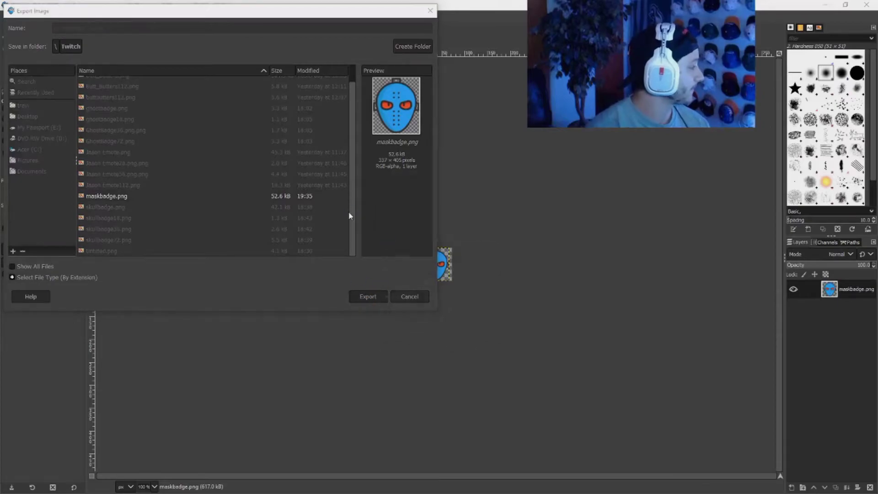
pyautogui.click(455, 352)
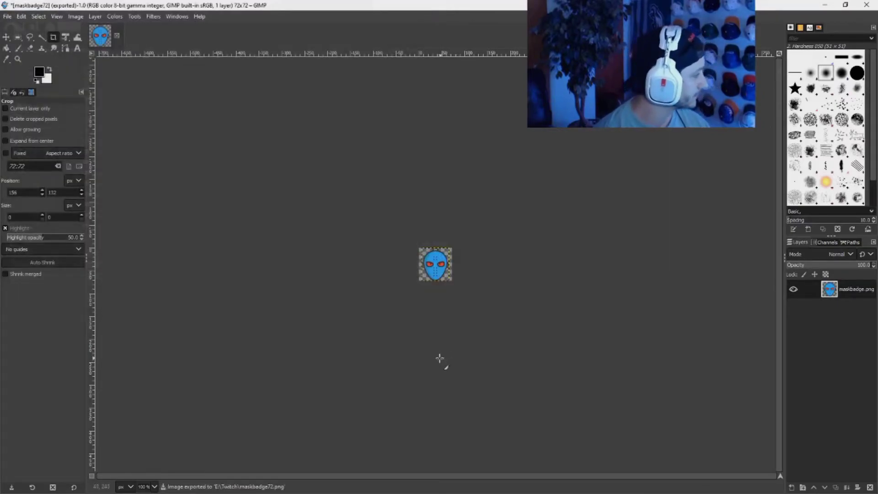
# Switch to the Twitch Loyalty Badges page in the browser and add maskbadge72 as the 72 × 72 px image of the 3-Month badge.
pyautogui.click(824, 5)
pyautogui.hotkey('alt', 'Tab')
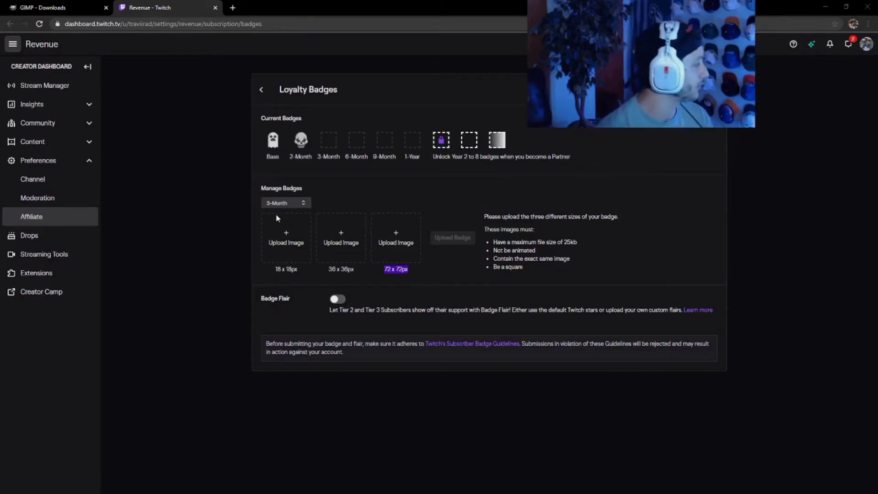
pyautogui.click(402, 247)
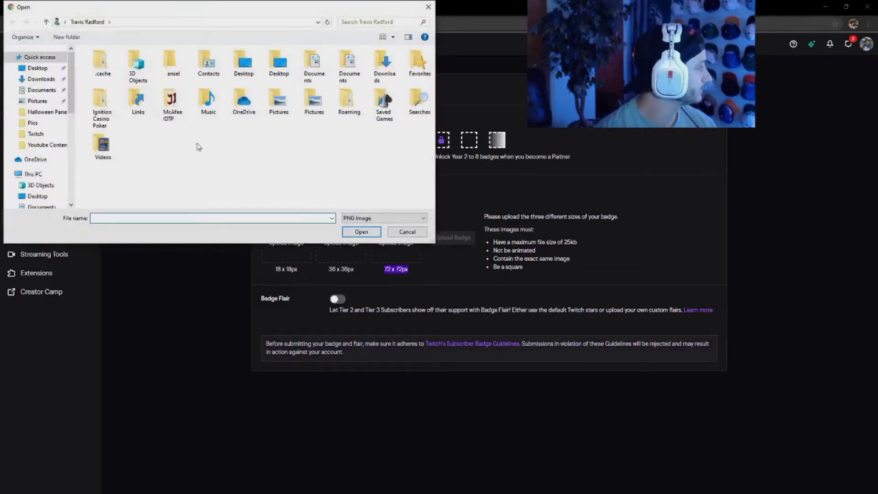
pyautogui.click(36, 133)
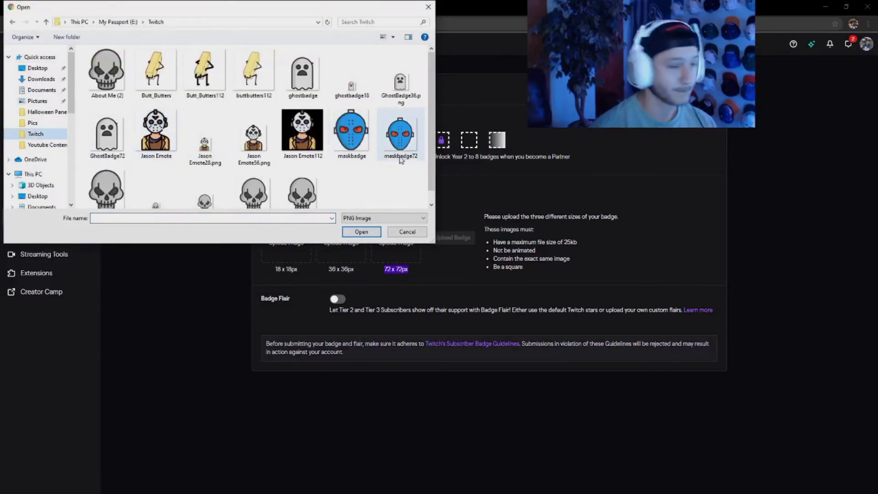
pyautogui.doubleClick(392, 133)
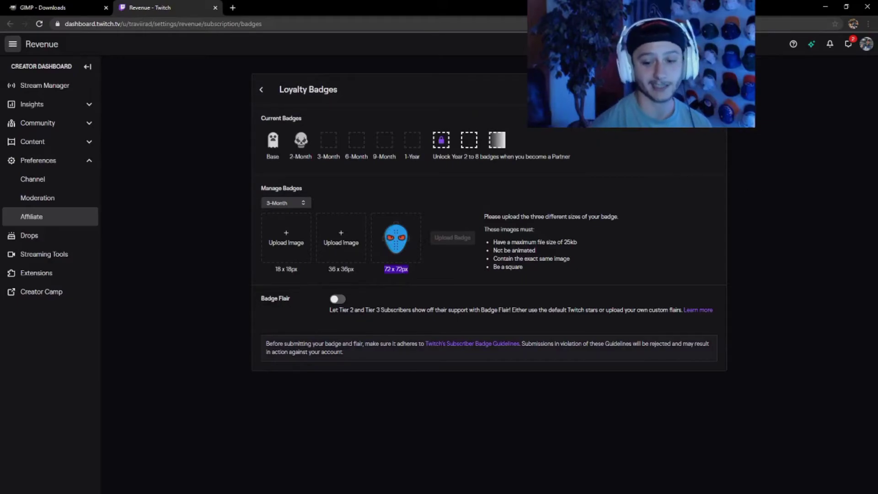
# Return to GIMP and create a new 36 × 36 px image.
pyautogui.hotkey('alt', 'Tab')
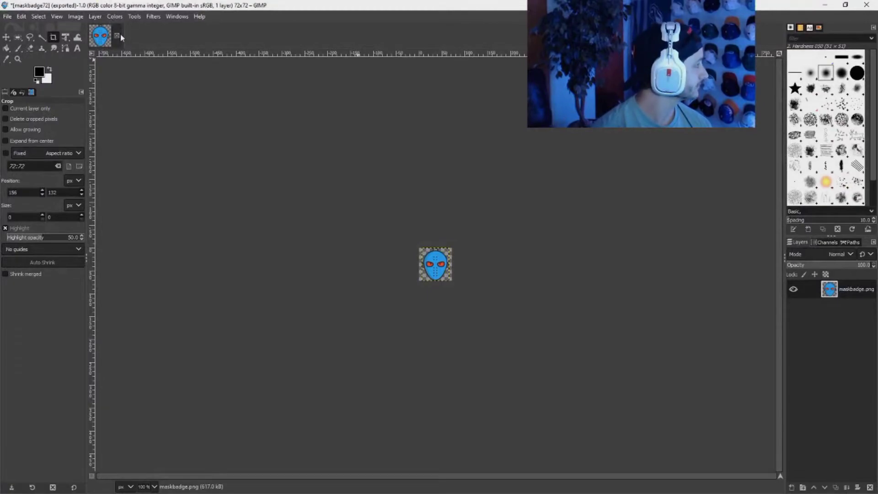
pyautogui.click(7, 16)
pyautogui.click(18, 26)
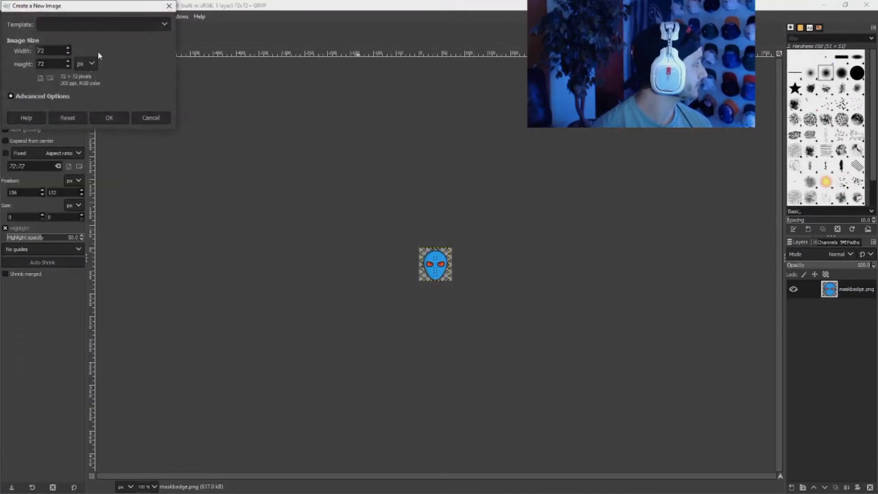
pyautogui.write('36')
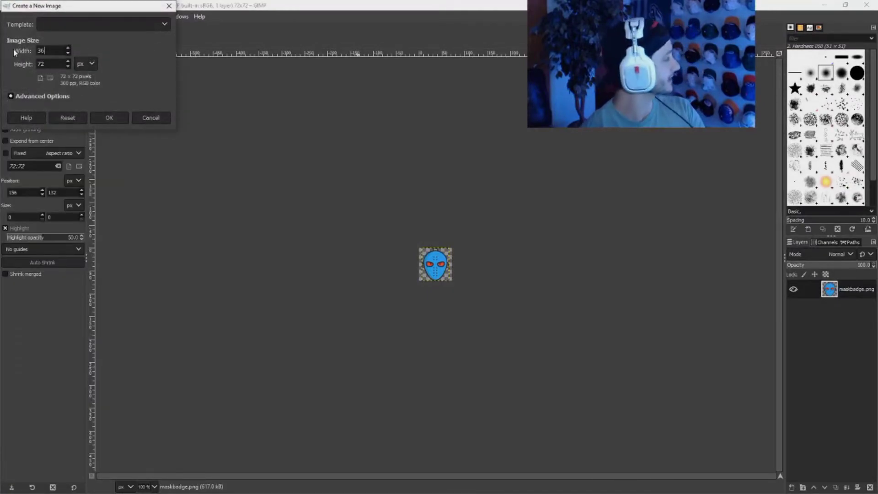
pyautogui.press('Tab')
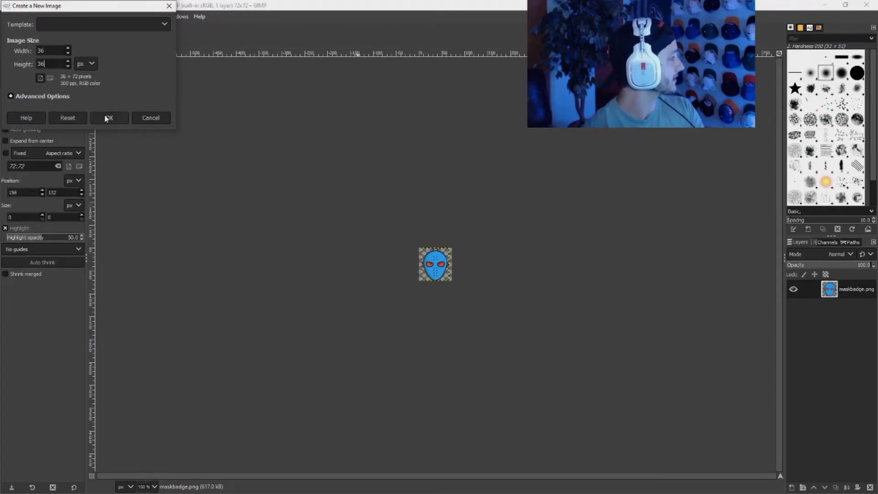
pyautogui.write('36')
pyautogui.click(108, 118)
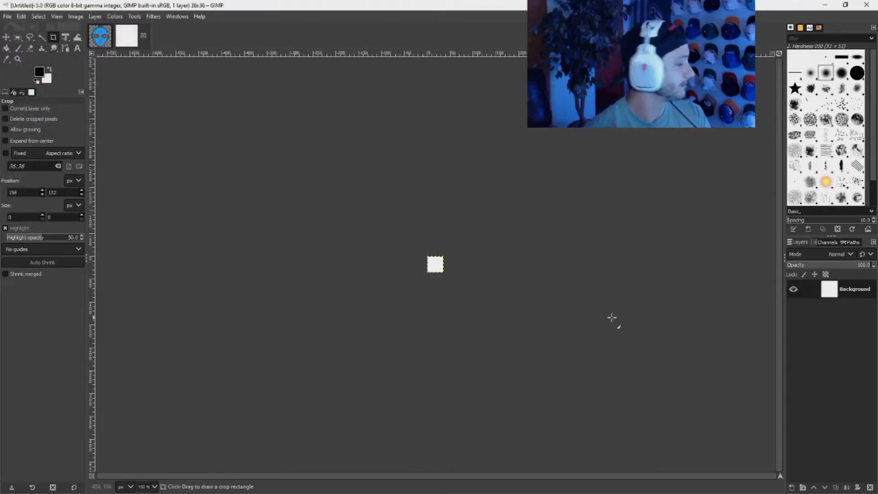
# Add maskbadge from the Twitch folder as a layer in the 36 × 36 px image and delete the Background layer.
pyautogui.hotkey('alt', 'Tab')
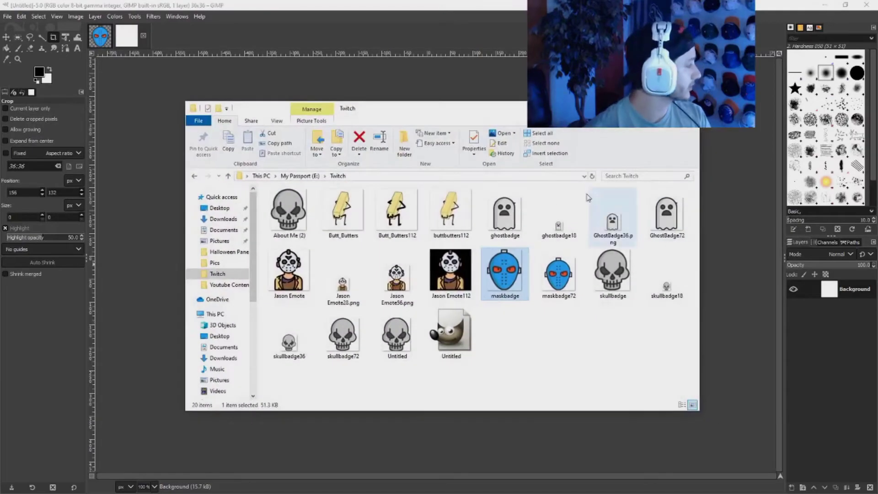
pyautogui.moveTo(505, 273); pyautogui.dragTo(763, 254)
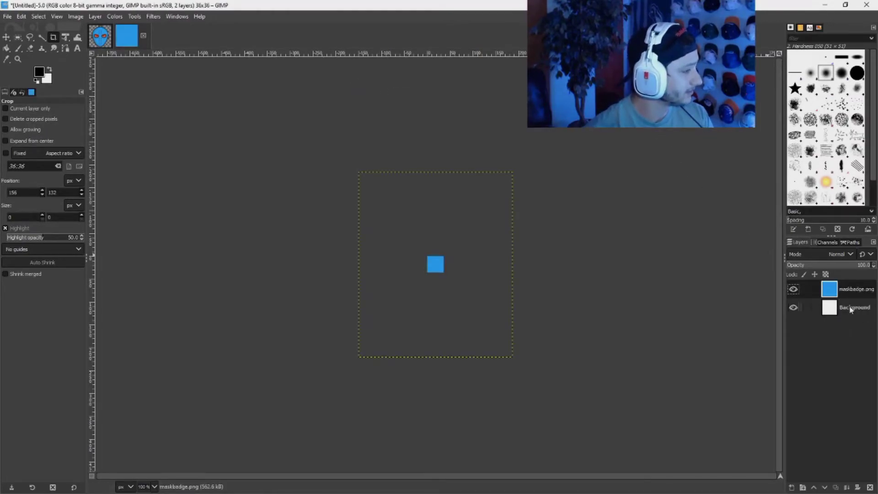
pyautogui.rightClick(851, 309)
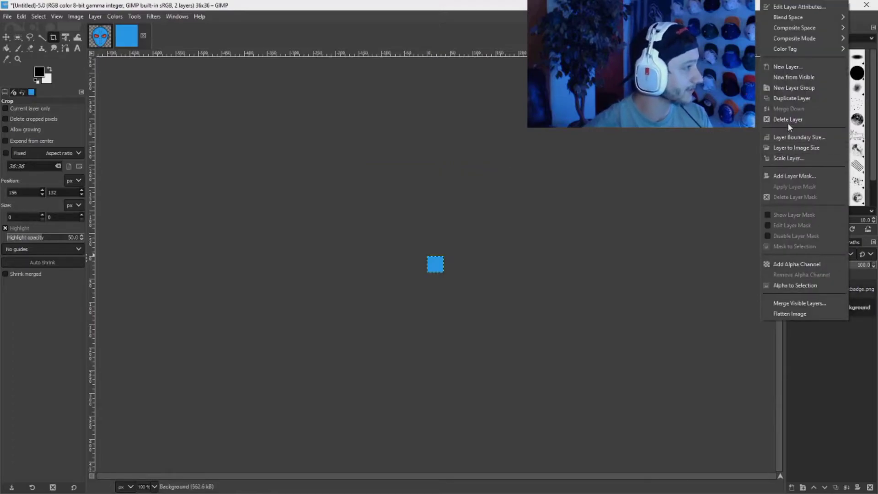
pyautogui.click(788, 119)
# Scale the maskbadge.png layer to 36 × 36 px.
pyautogui.rightClick(859, 293)
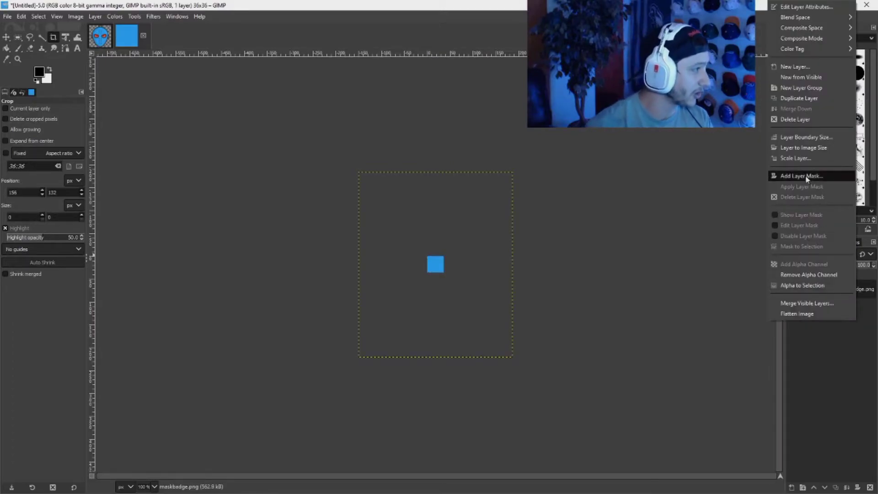
pyautogui.click(779, 175)
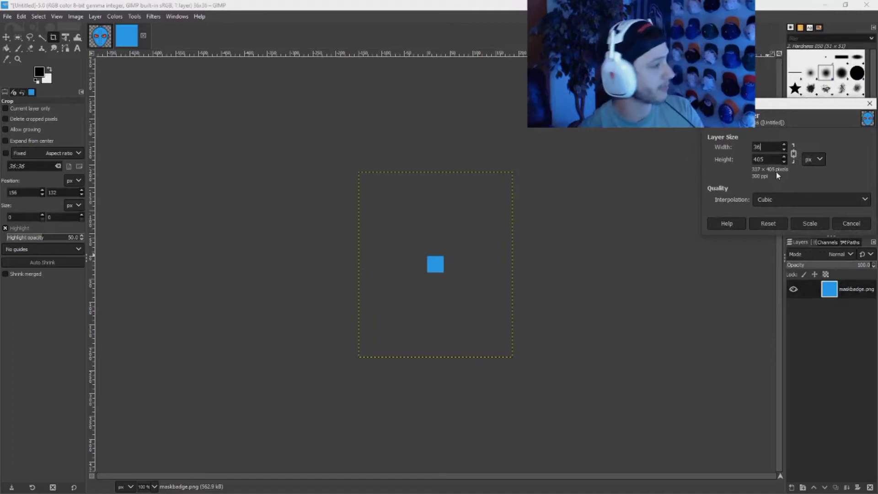
pyautogui.write('36')
pyautogui.press('Tab')
pyautogui.write('36')
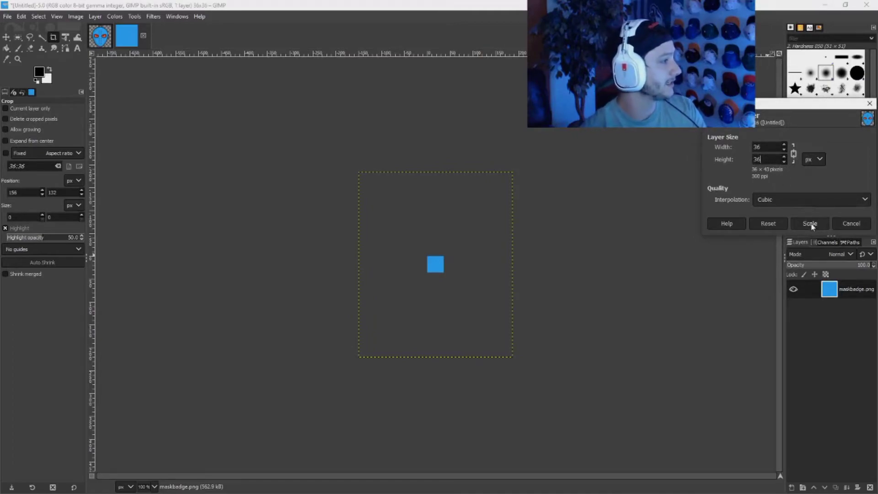
pyautogui.click(813, 224)
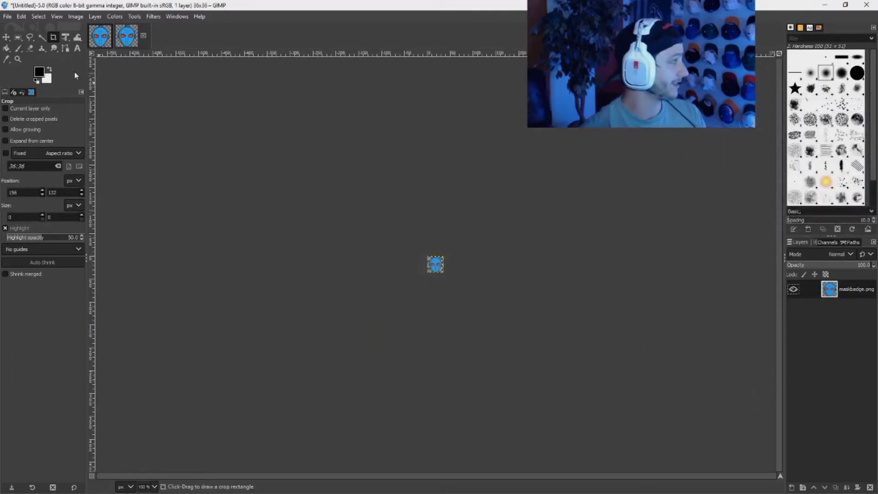
# Export the 36 × 36 px image as maskbadge36.png to the Twitch folder.
pyautogui.click(7, 16)
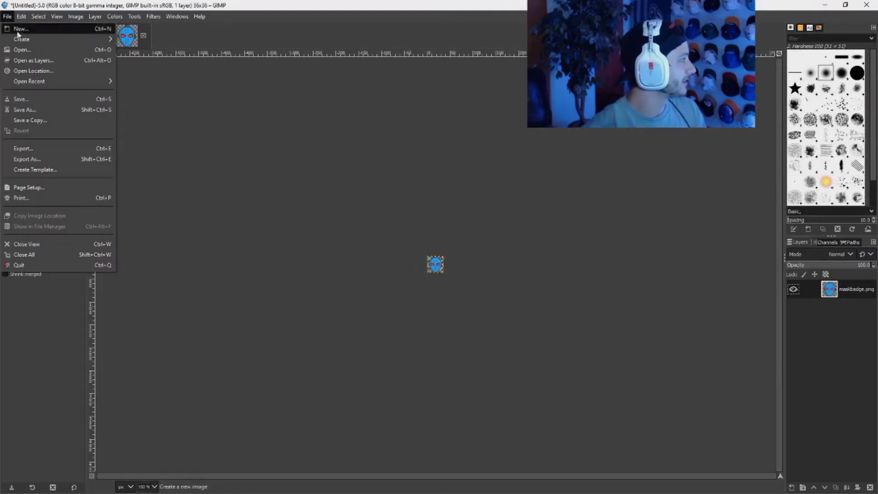
pyautogui.click(26, 149)
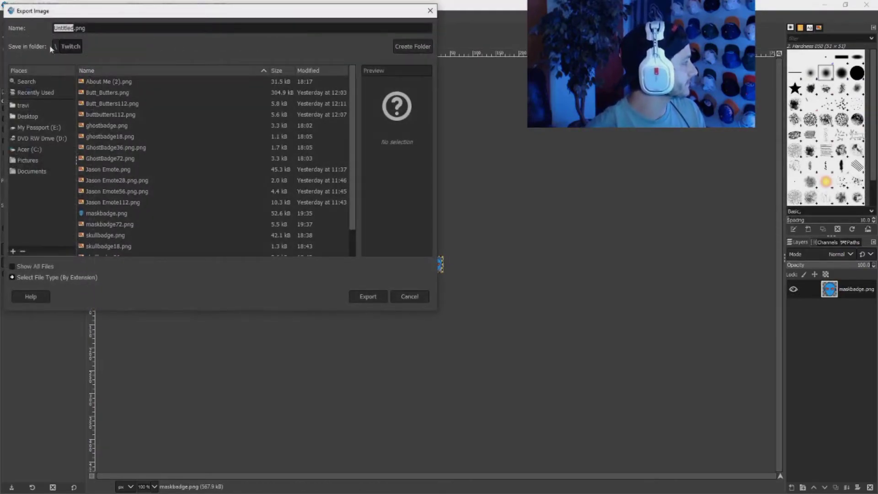
pyautogui.write('mask')
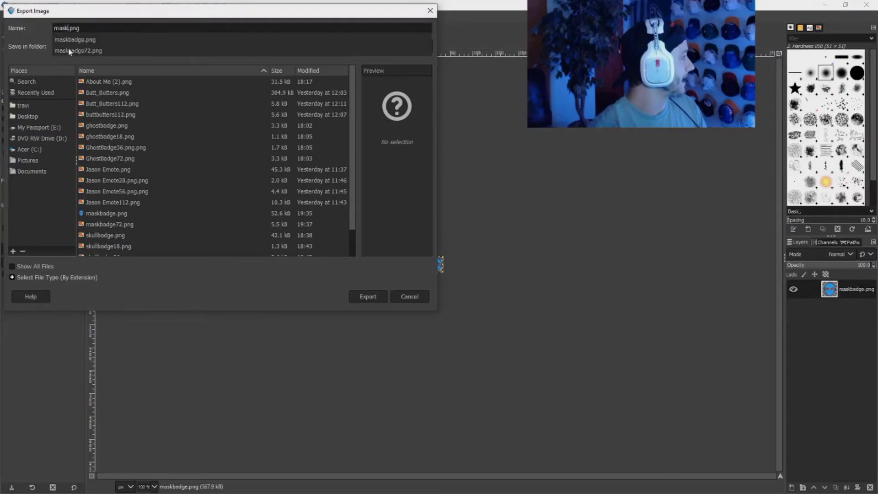
pyautogui.write('badg')
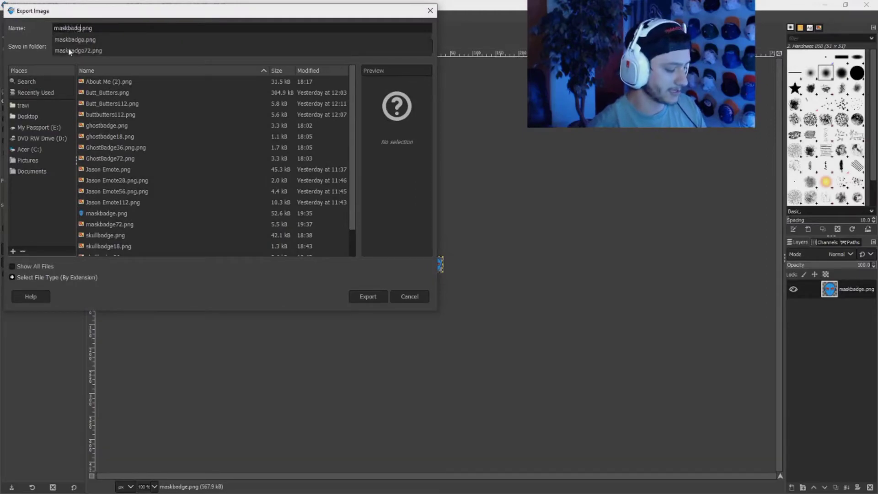
pyautogui.write('e36')
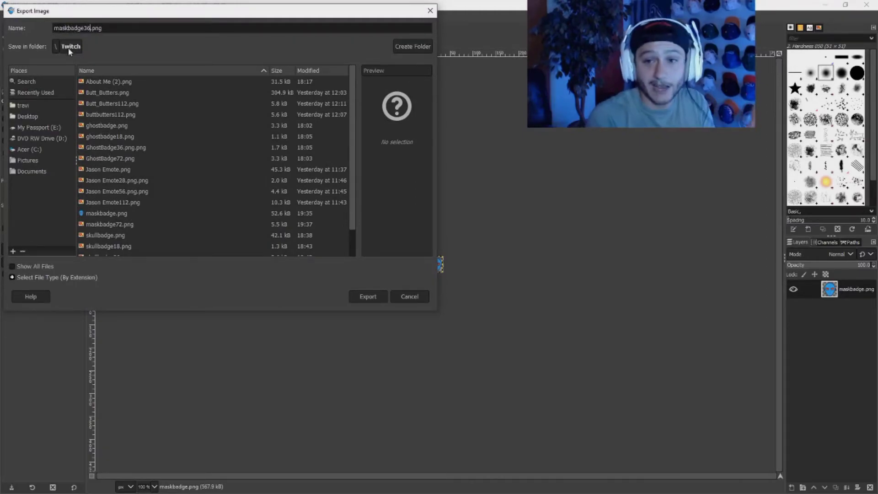
pyautogui.click(377, 299)
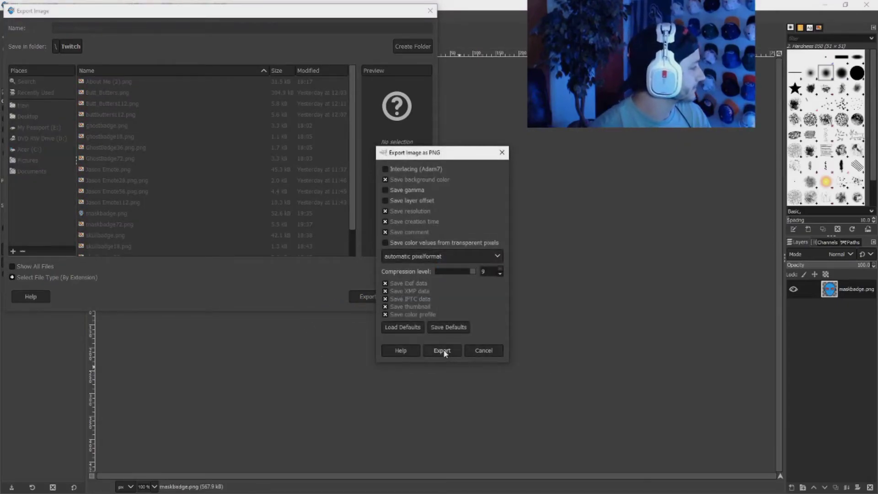
pyautogui.click(441, 351)
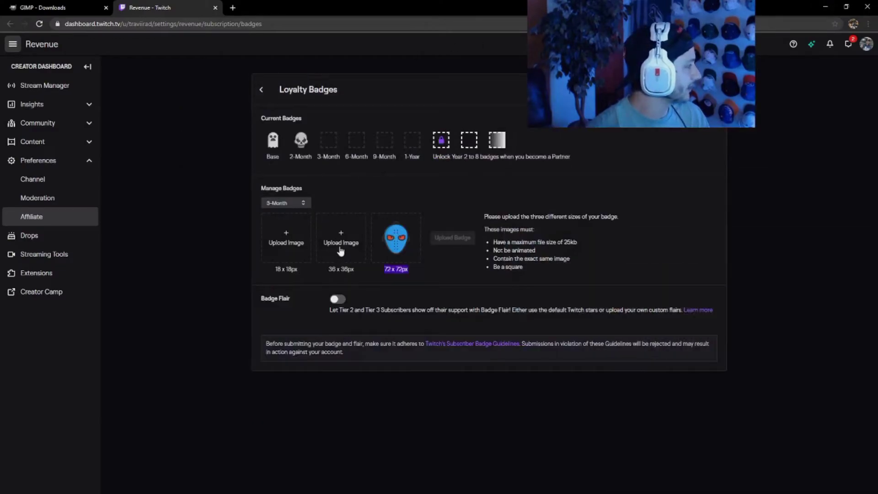
# On the Twitch Loyalty Badges page in the browser, add maskbadge36 as the 36 × 36 px image of the 3-Month badge.
pyautogui.click(341, 247)
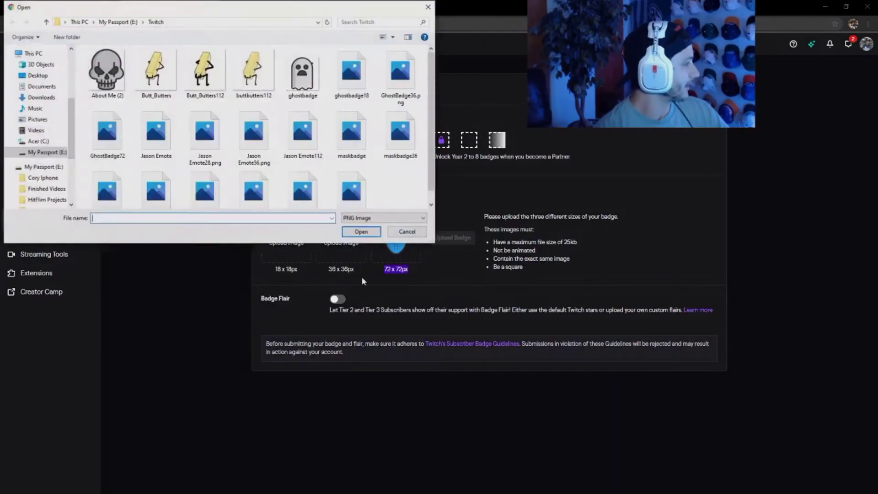
pyautogui.click(407, 231)
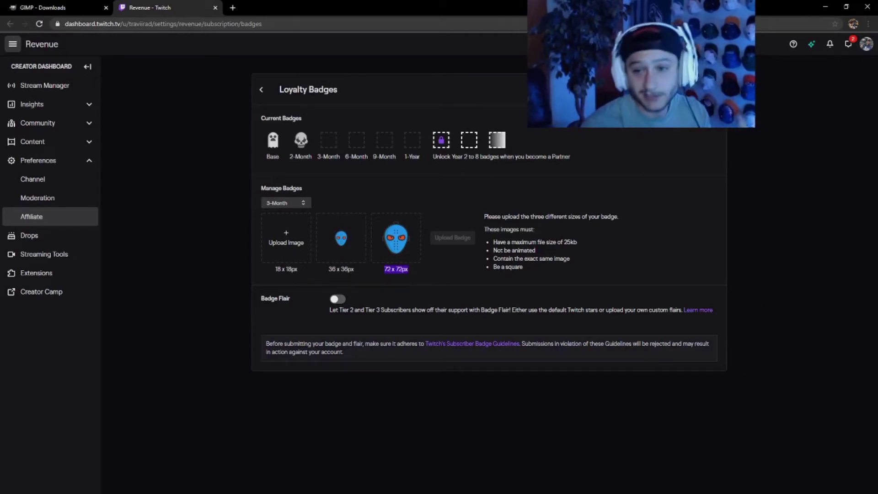
# Switch to GIMP and create a new 18 × 18 px image.
pyautogui.hotkey('alt', 'Tab')
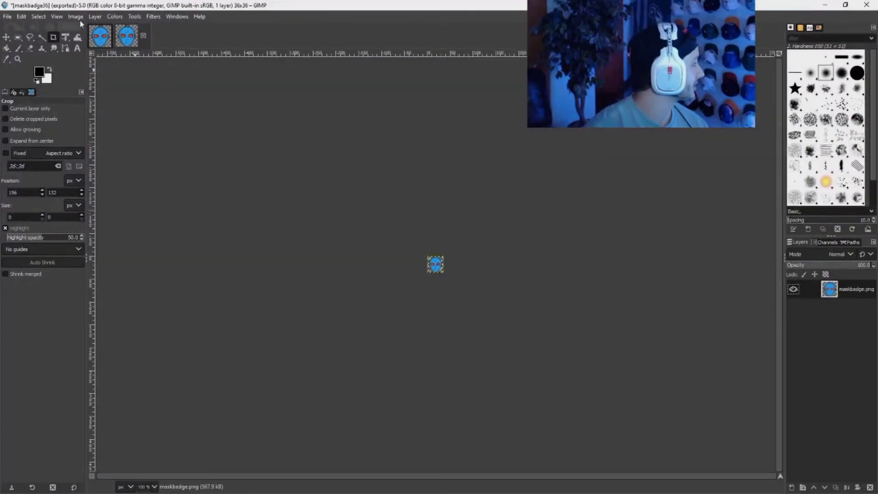
pyautogui.click(7, 17)
pyautogui.click(25, 27)
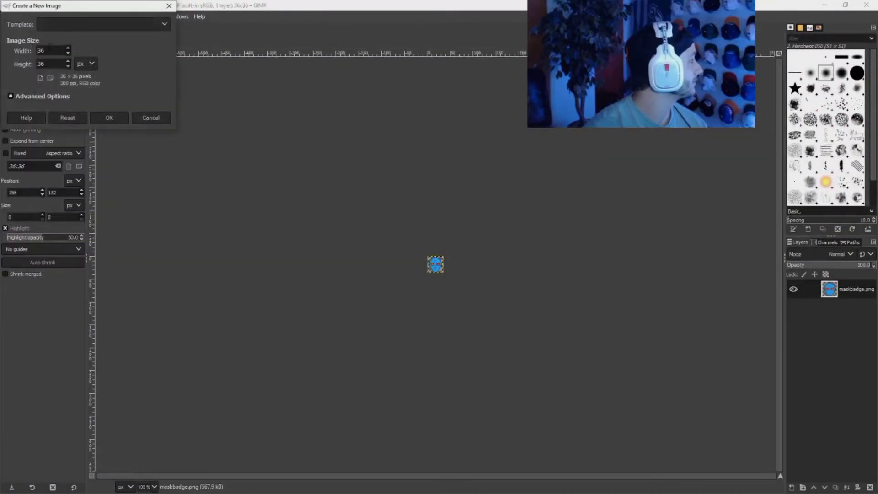
pyautogui.write('18')
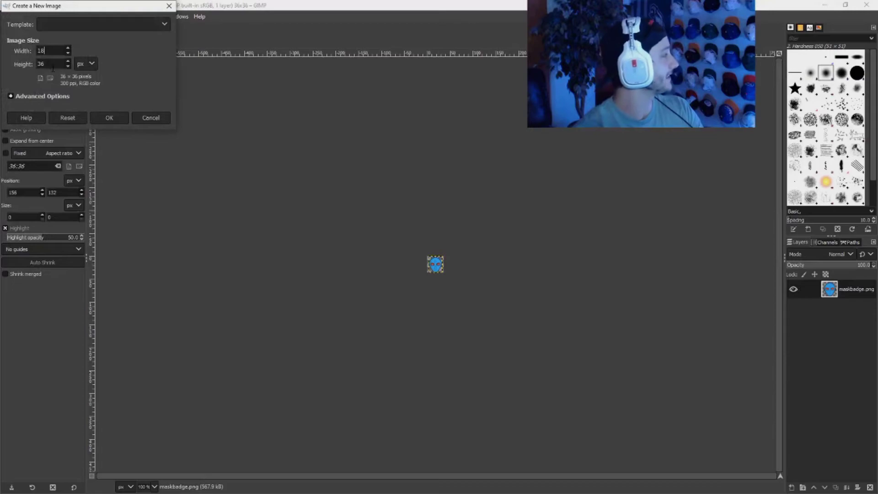
pyautogui.press('Tab')
pyautogui.write('18')
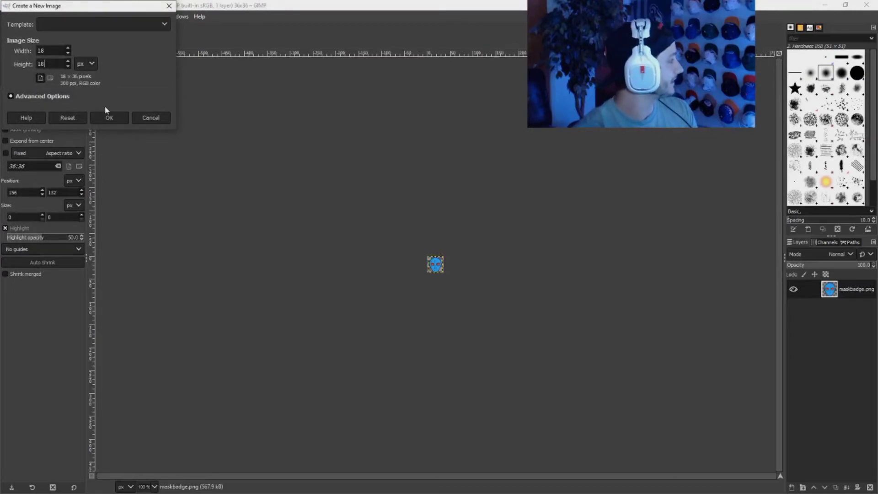
pyautogui.click(108, 116)
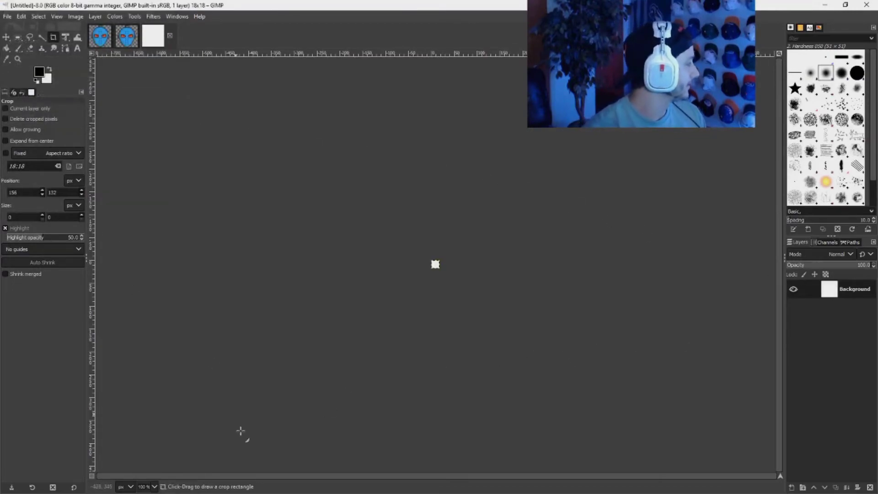
# Add maskbadge from the Twitch folder as a layer in the 18 × 18 px image and delete the Background layer.
pyautogui.hotkey('alt', 'Tab')
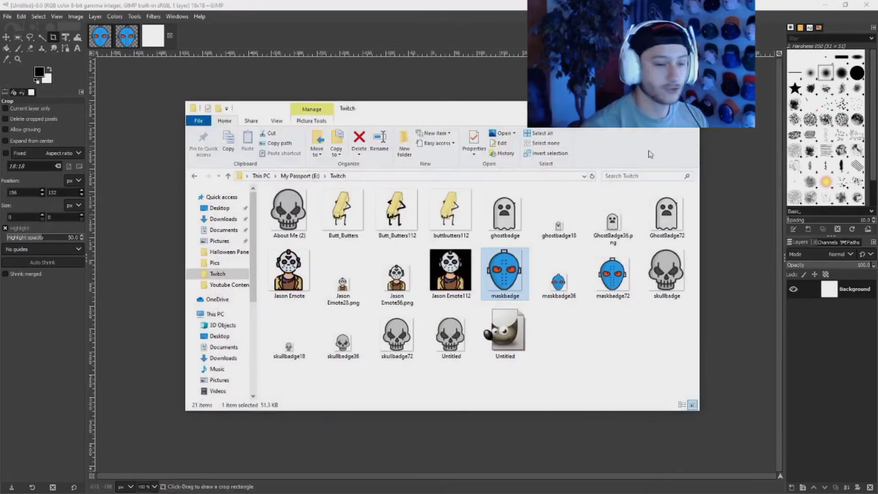
pyautogui.moveTo(526, 273); pyautogui.dragTo(650, 97)
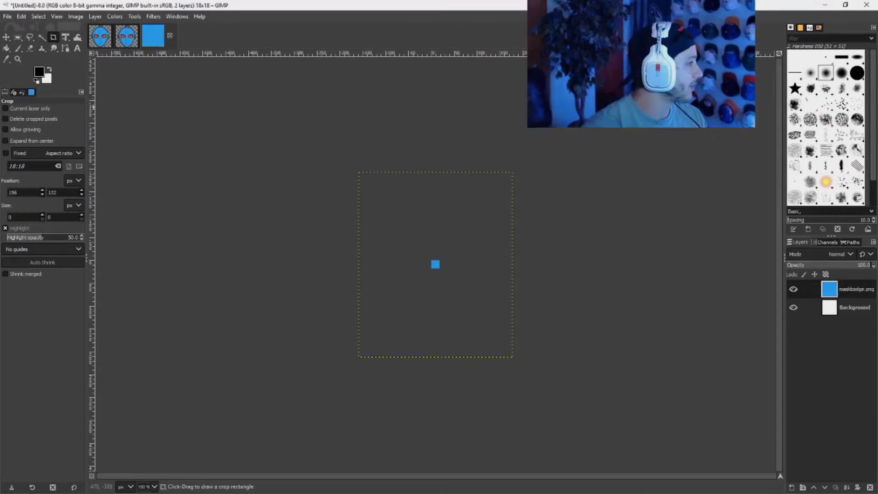
pyautogui.rightClick(846, 311)
pyautogui.click(784, 119)
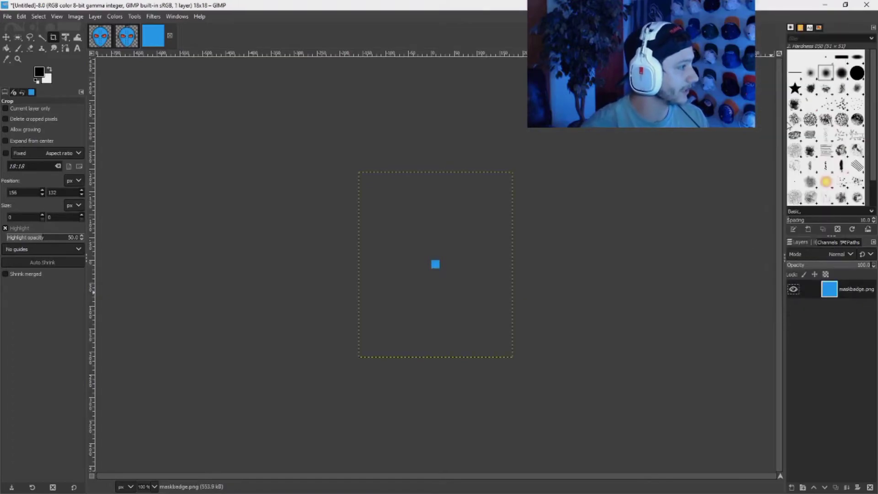
# Scale the maskbadge.png layer to 18 × 18 px with cubic interpolation.
pyautogui.rightClick(840, 291)
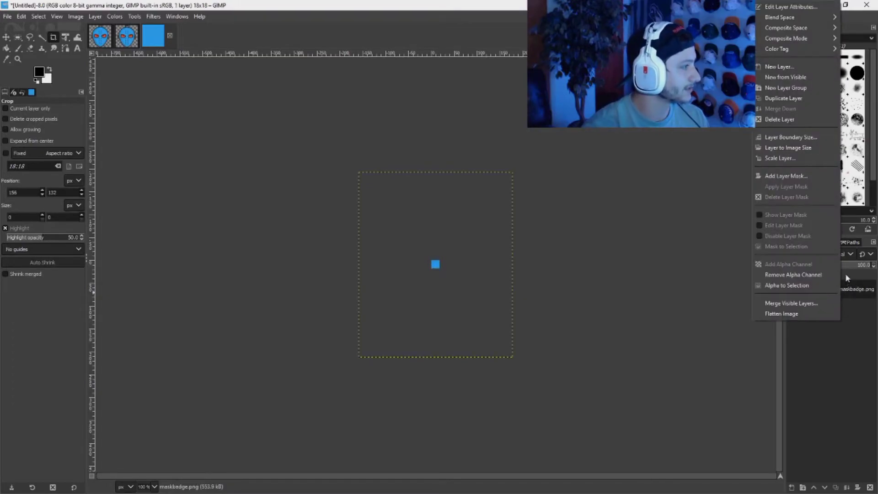
pyautogui.click(783, 157)
pyautogui.write('18')
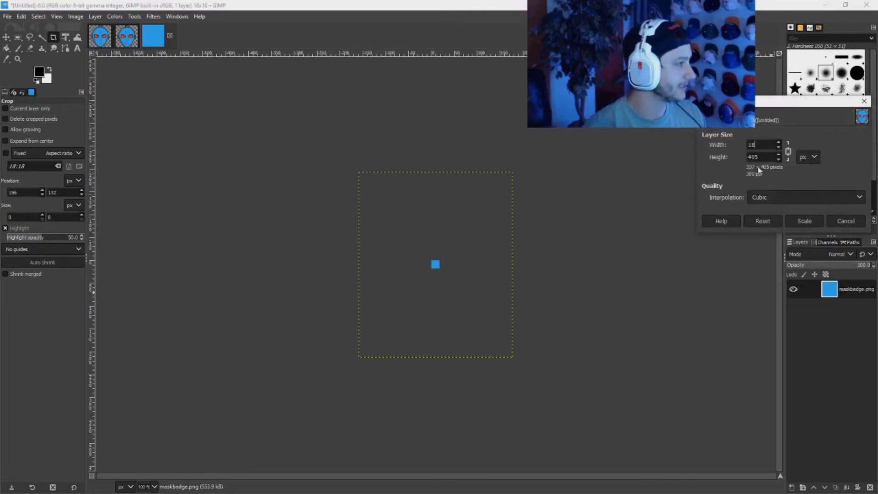
pyautogui.press('Tab')
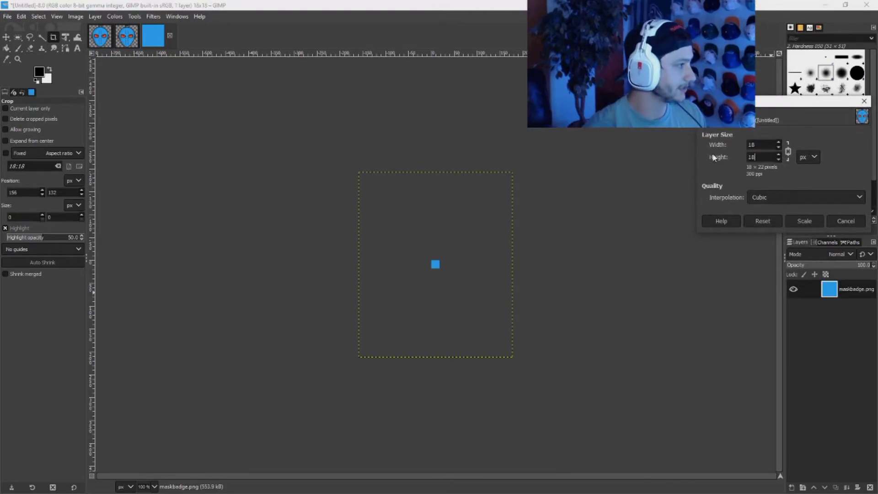
pyautogui.click(804, 221)
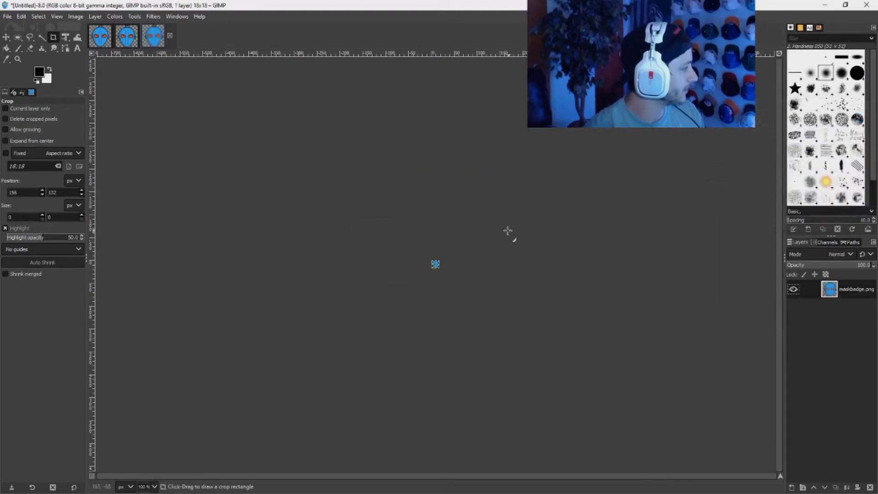
# Export the 18 × 18 px image as maskbadge18.png to the Twitch folder with the default PNG options.
pyautogui.click(7, 17)
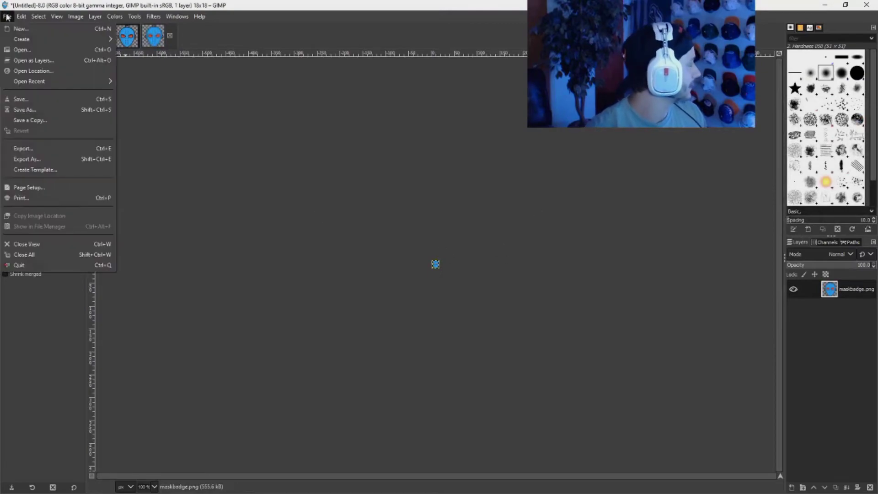
pyautogui.click(21, 149)
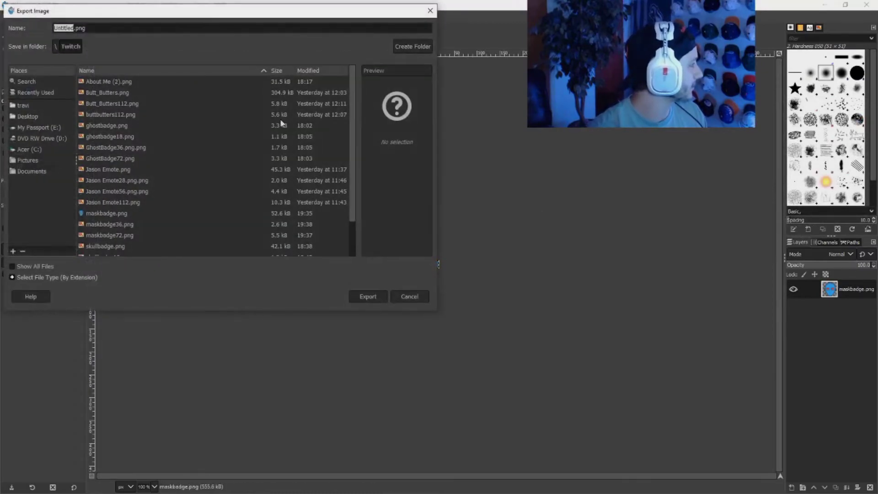
pyautogui.write('maskba')
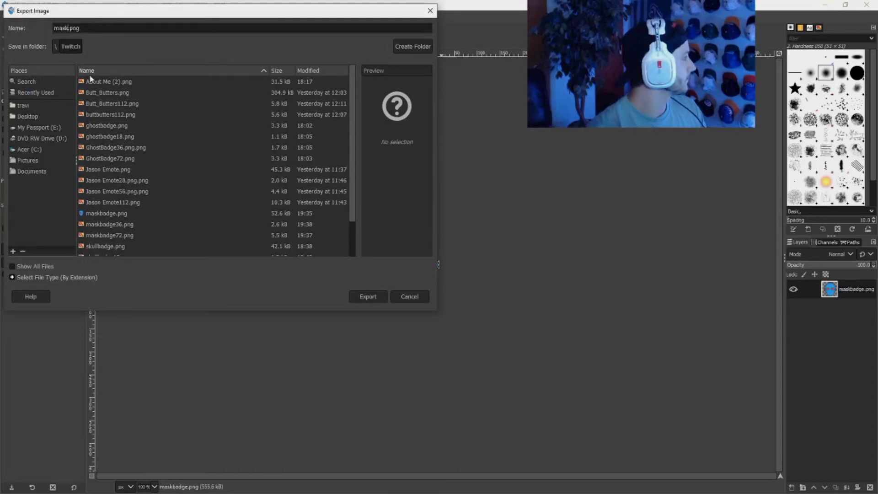
pyautogui.write('ge18')
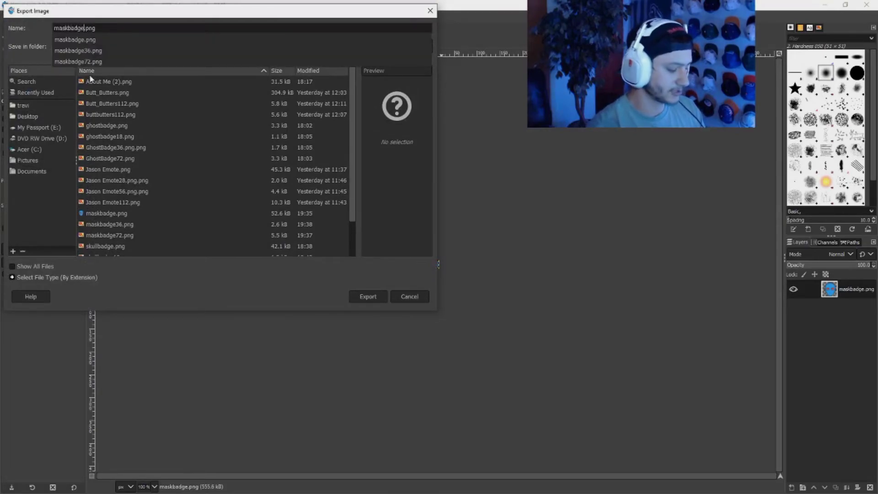
pyautogui.click(368, 296)
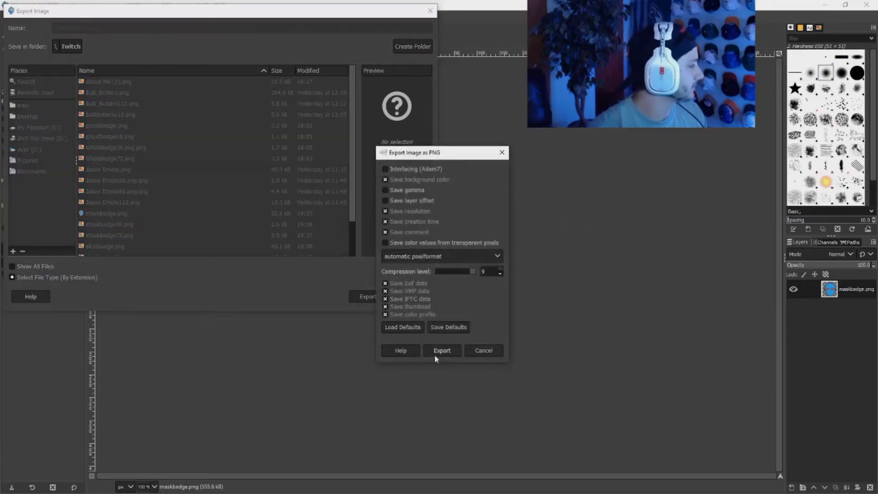
pyautogui.click(438, 352)
# On the Twitch Loyalty Badges page in the browser, add maskbadge18 as the 18 × 18 px image of the 3-Month badge.
pyautogui.click(824, 5)
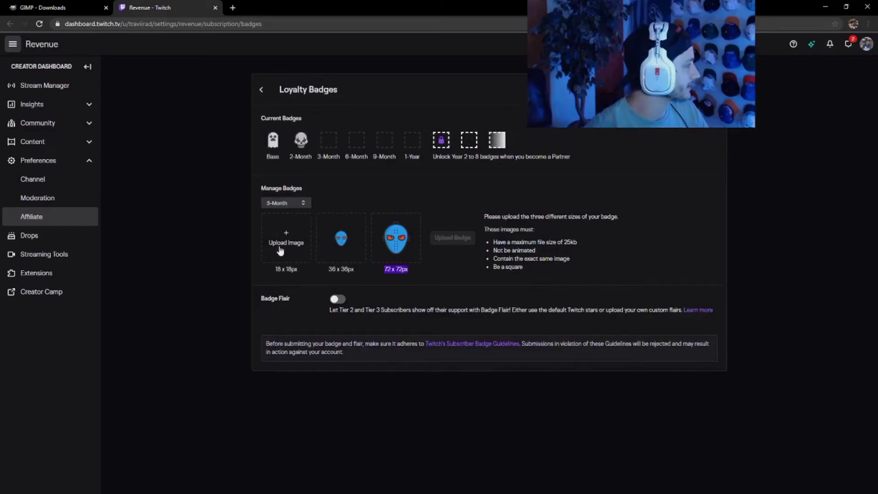
pyautogui.click(292, 250)
pyautogui.scroll(-1, 352, 133)
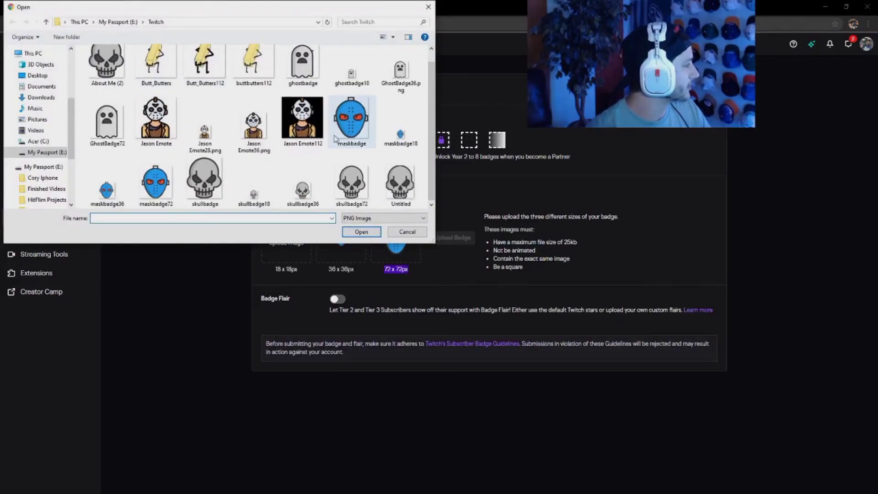
pyautogui.doubleClick(401, 136)
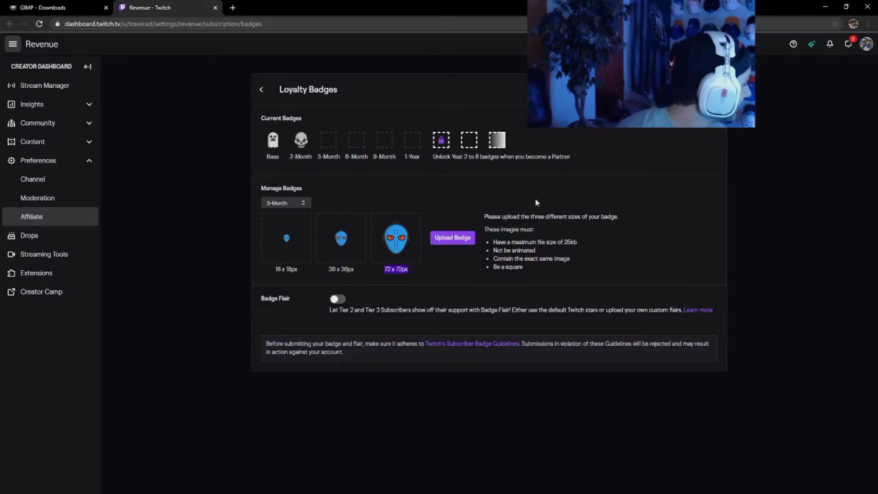
# Upload the 3-Month badge and save its images, accepting the image rights confirmation.
pyautogui.click(456, 239)
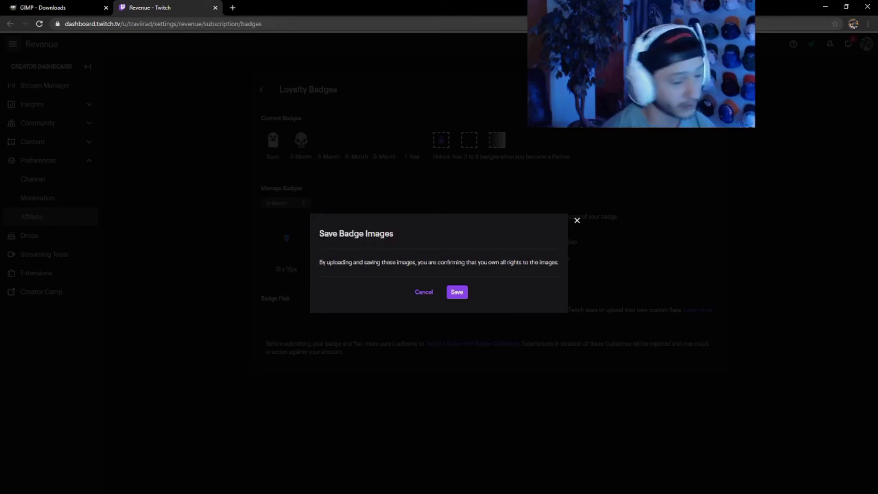
pyautogui.click(461, 296)
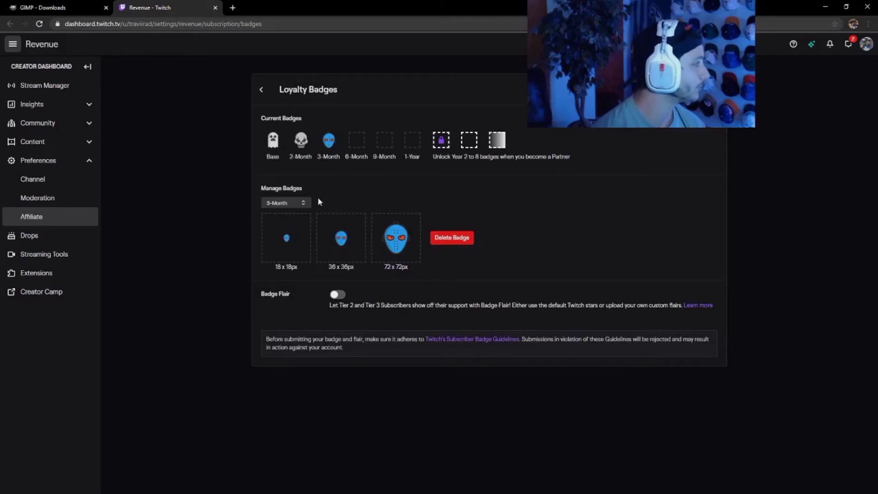